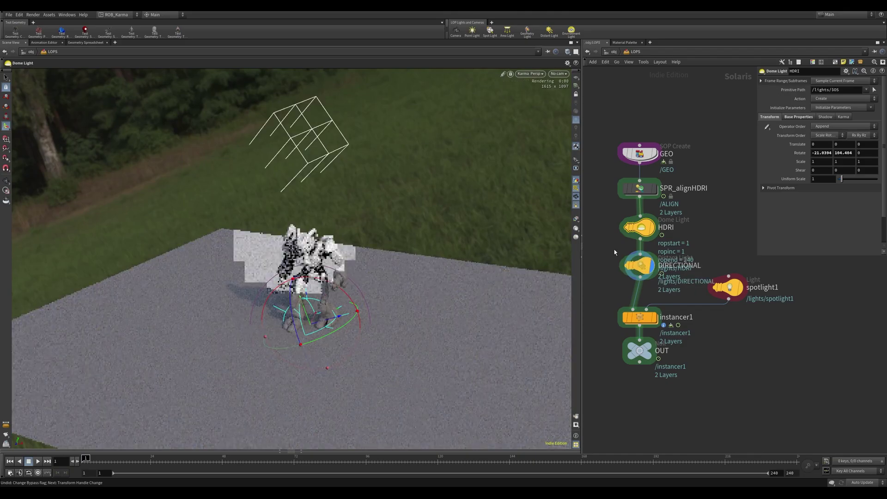
Load syferfontein_18d_clear_puresky_4k.exr as the HDRI dome light's texture
click(799, 117)
click(875, 182)
click(741, 159)
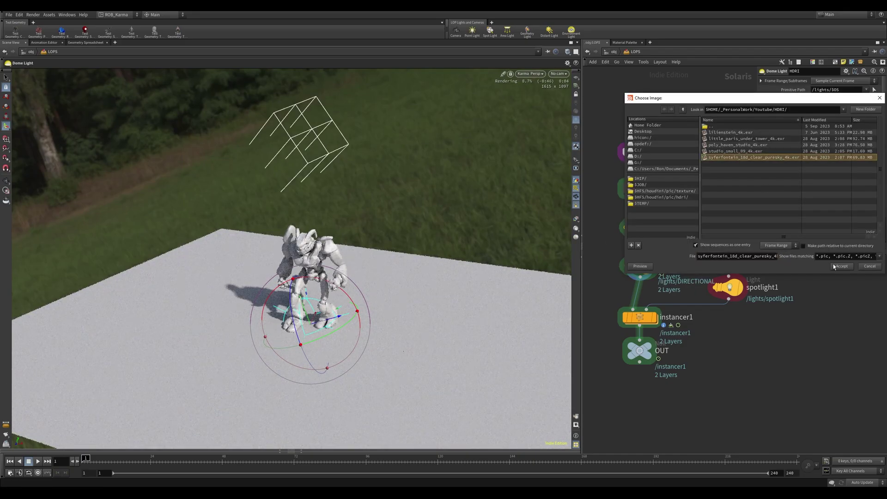
click(835, 265)
Rotate the HDRI dome light around its vertical axis, and bypass and re-enable its node
drag(604, 246, 677, 211)
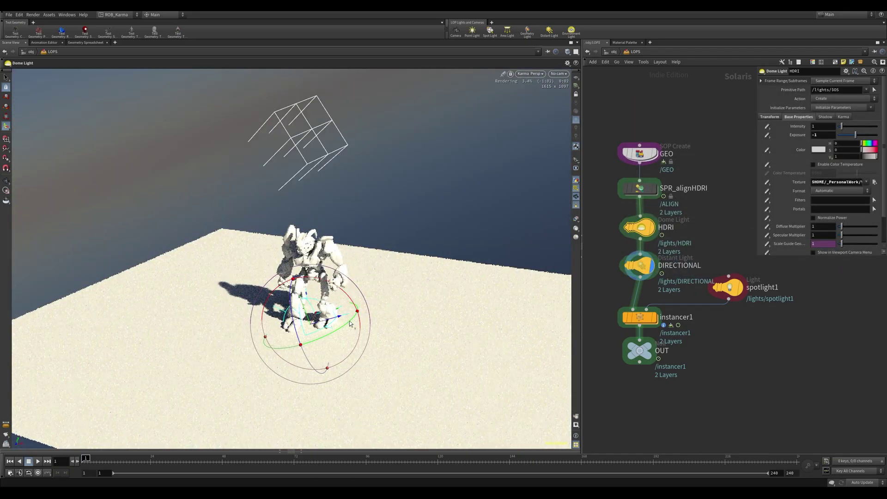
drag(350, 324, 535, 210)
click(627, 228)
click(627, 227)
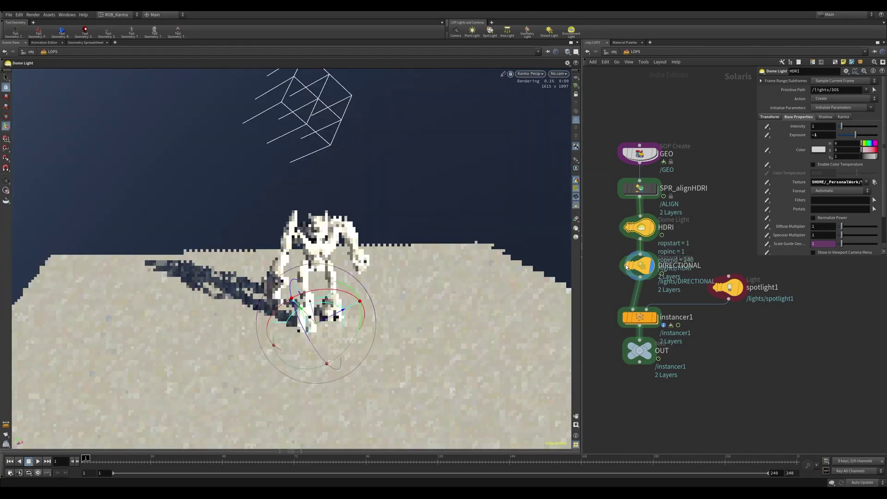
Replace the HDRI dome light's texture with little_paris_under_tower_4k.exr
click(875, 182)
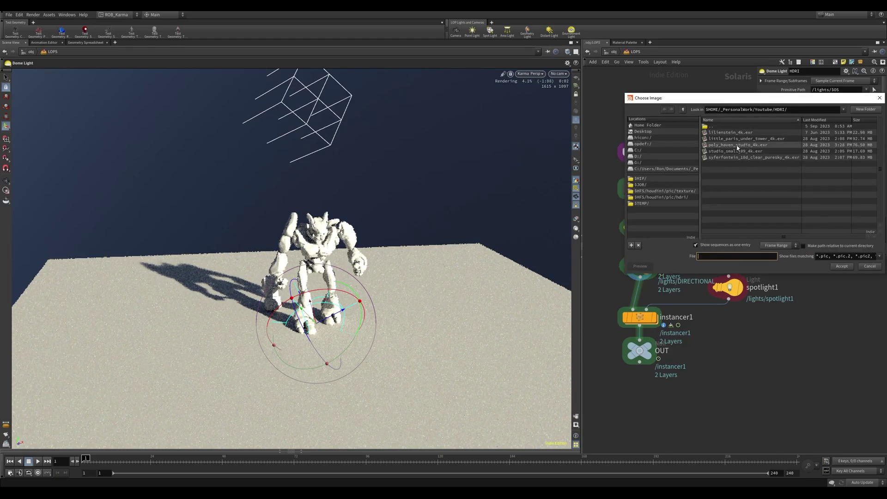
click(738, 146)
click(841, 268)
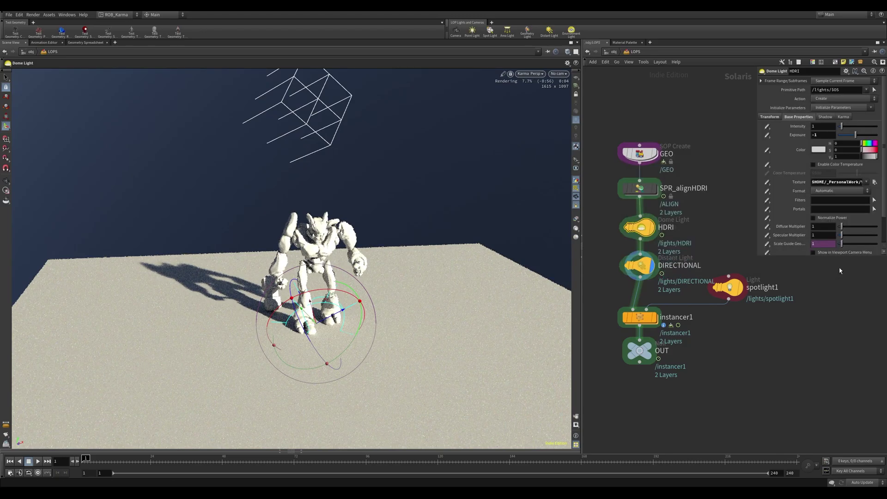
mouse_move(458, 228)
alt+mouse_down()
mouse_move(442, 214)
mouse_move(450, 217)
alt+mouse_up()
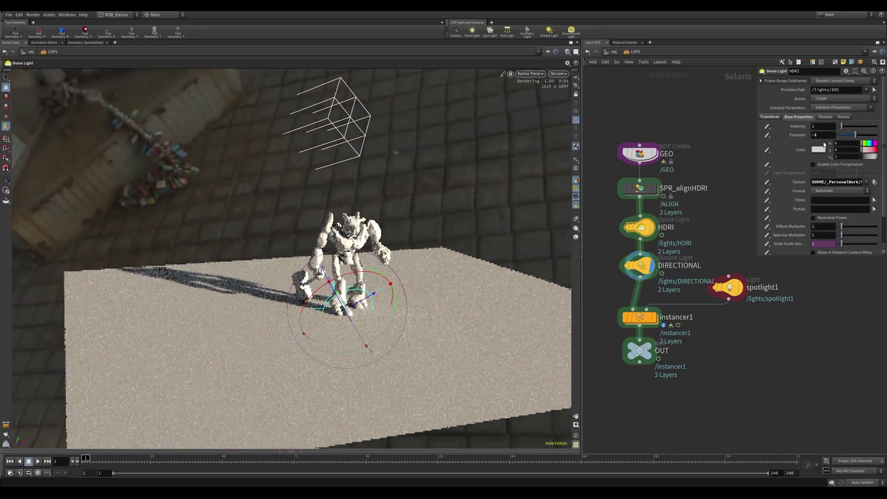
Reset the HDRI dome light's Y and Z rotation to 0
click(770, 117)
double_click(844, 153)
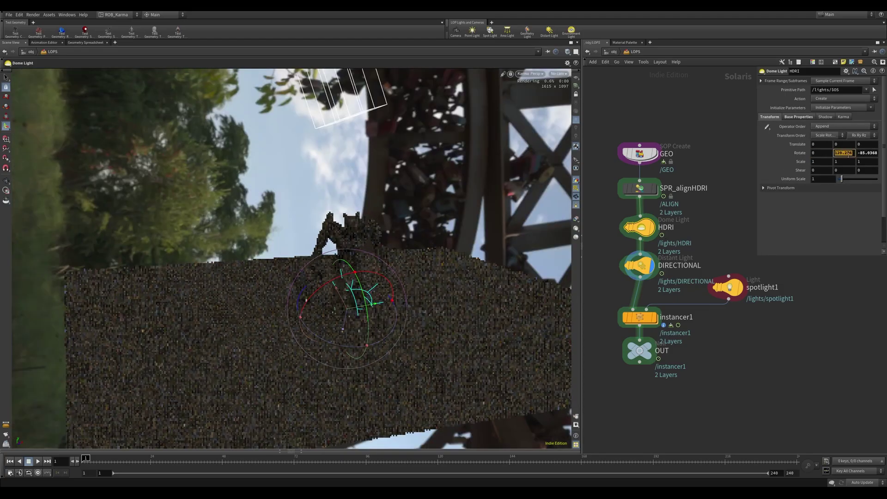
text(0)
click(863, 153)
alt+drag(462, 199, 384, 190)
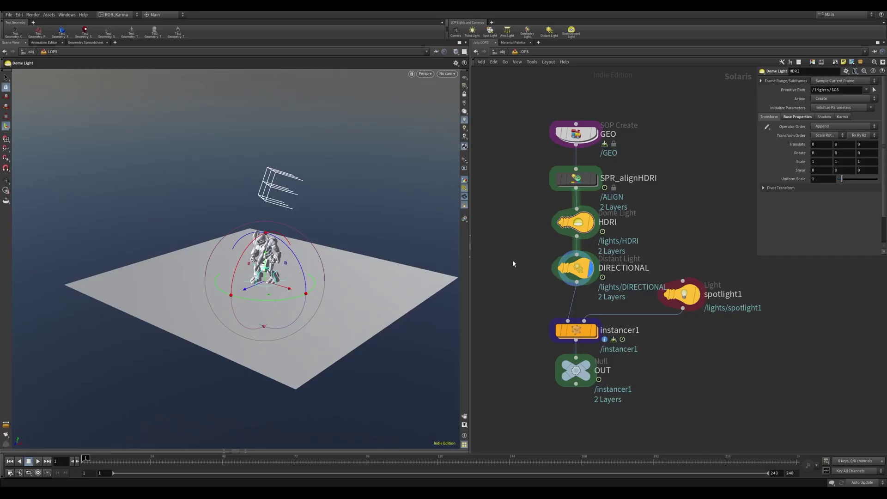
Select the SPR_alignHDRI node and collapse the Edit section under its dome light input
middle_drag(650, 207, 655, 235)
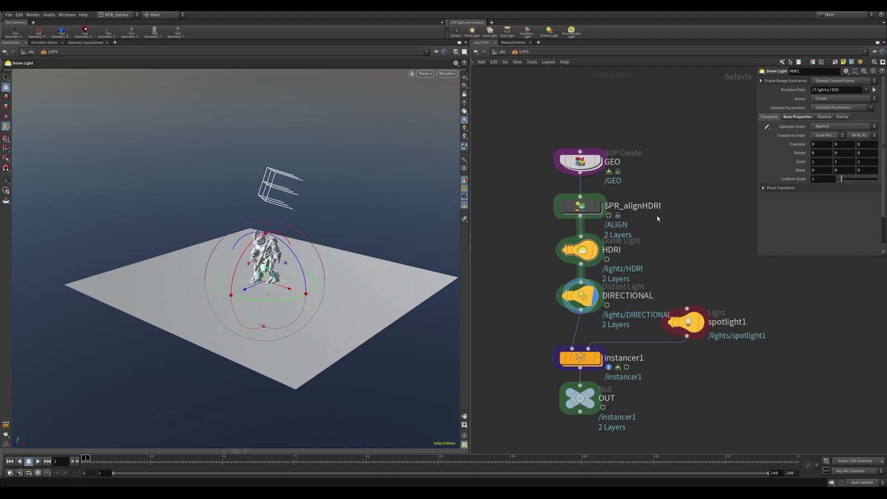
middle_drag(664, 259, 658, 245)
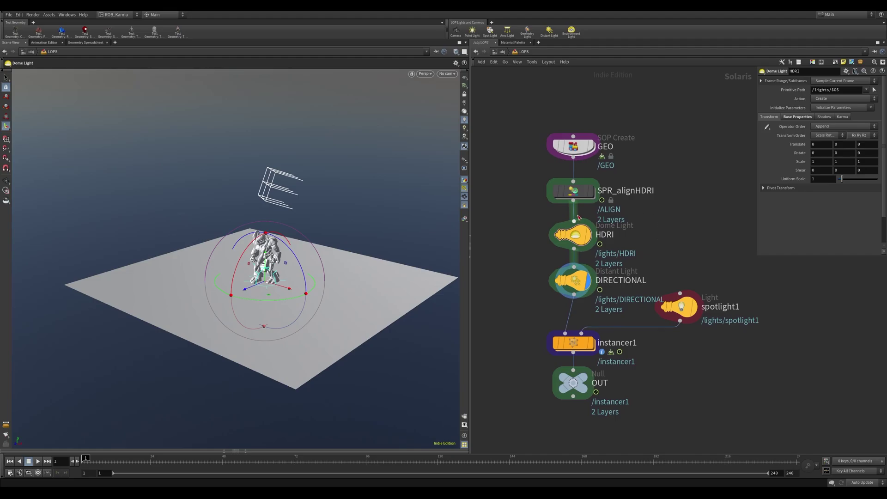
click(567, 193)
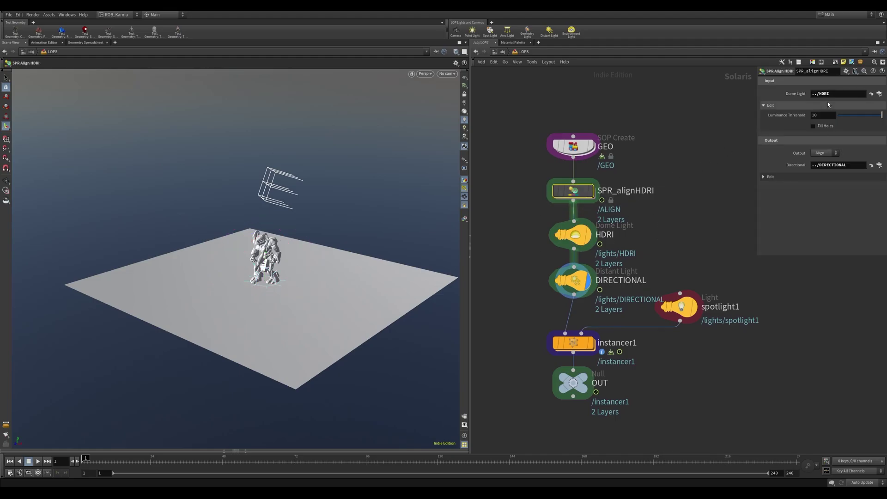
click(765, 106)
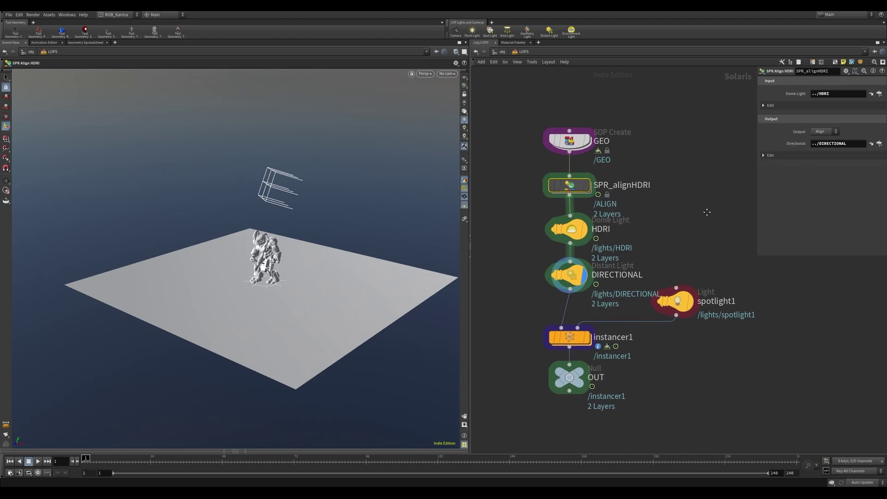
middle_drag(707, 212, 700, 201)
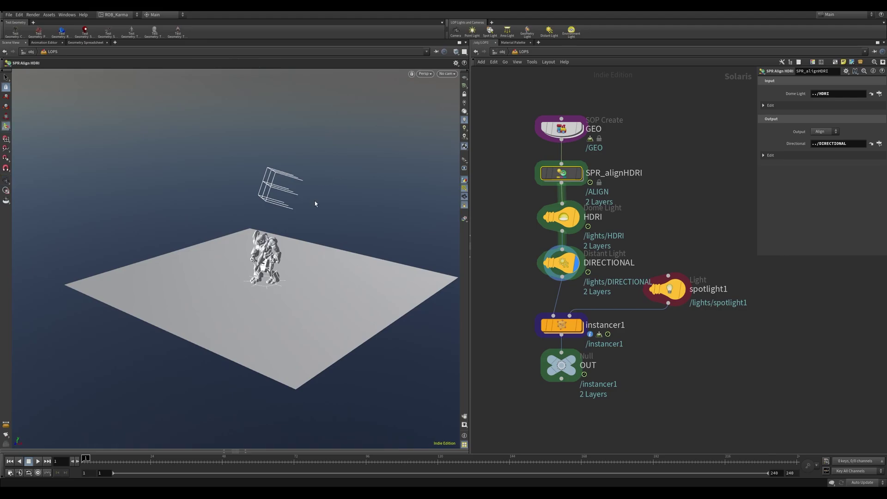
Examine the parameters of the HDRI, DIRECTIONAL and SPR_alignHDRI nodes in turn
alt+drag(314, 202, 341, 184)
drag(514, 202, 632, 238)
drag(532, 263, 608, 290)
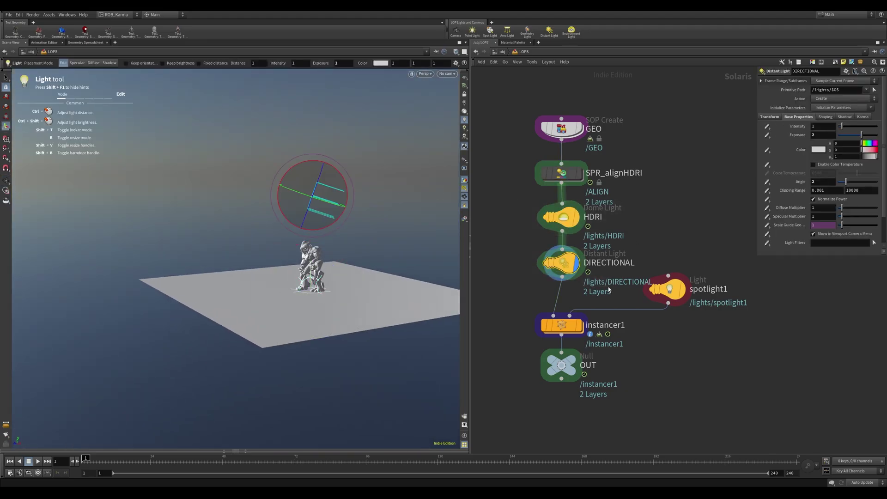
middle_drag(672, 218, 657, 255)
drag(517, 226, 620, 193)
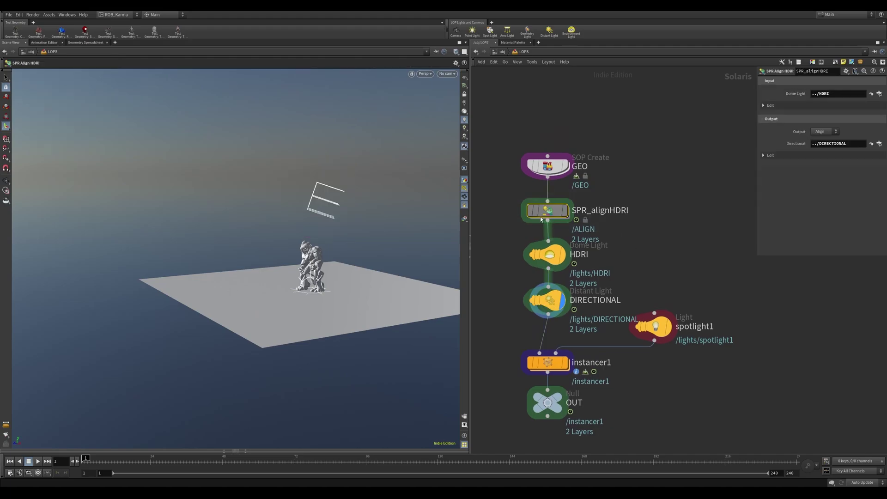
Switch the viewport to the Karma renderer and frame the robot on its ground plane
key(Escape)
drag(416, 217, 368, 130)
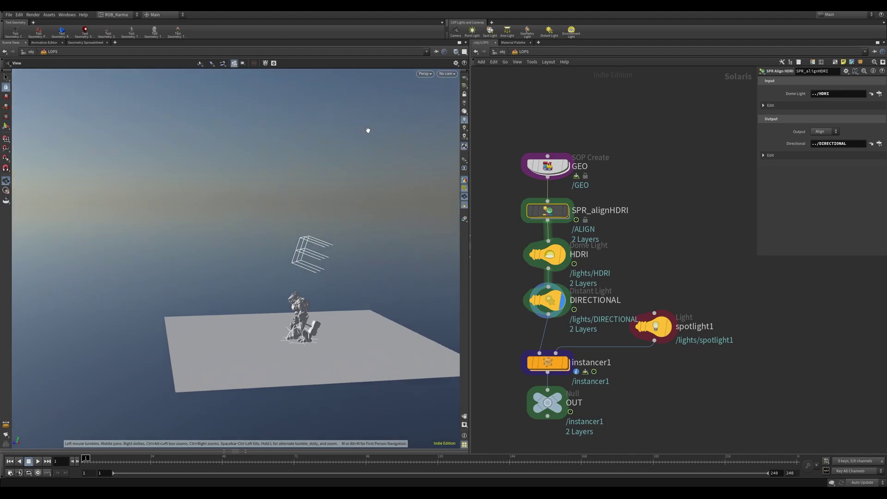
click(423, 74)
click(433, 106)
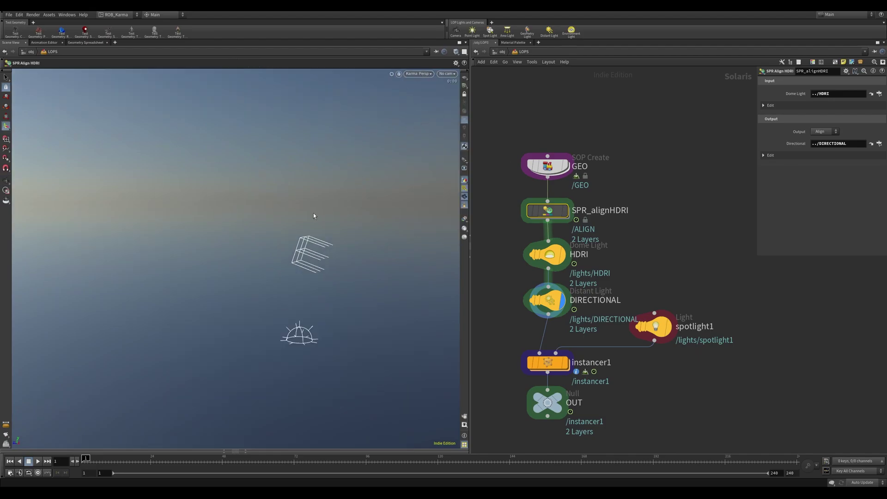
drag(329, 212, 371, 214)
middle_drag(370, 214, 335, 227)
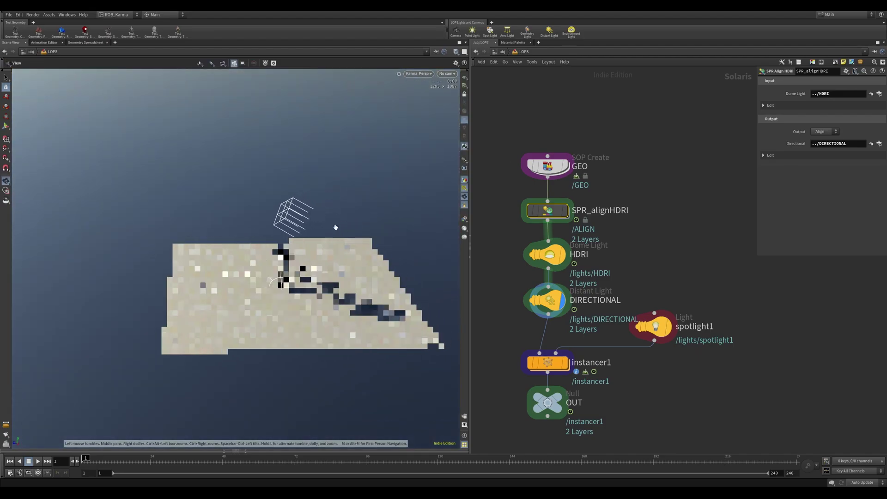
Rotate the HDRI dome light freehand to about 34.2, -67.7, -48.8 degrees
click(547, 254)
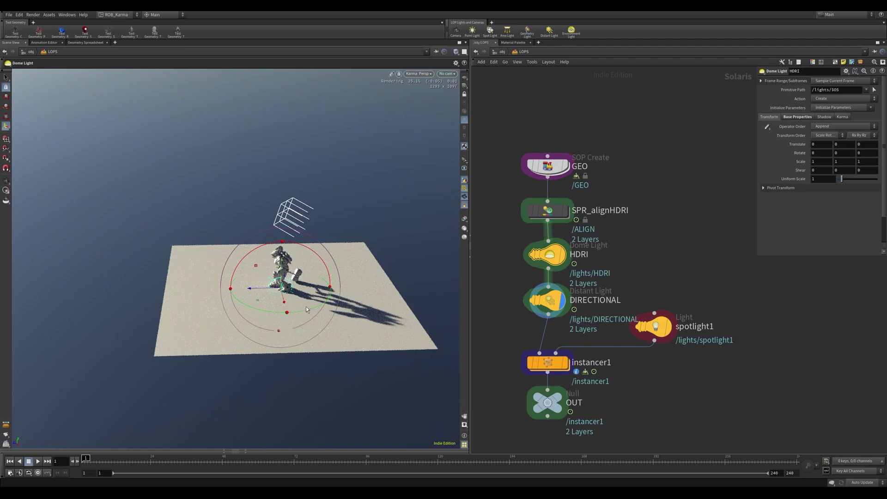
drag(313, 309, 268, 306)
drag(300, 280, 347, 263)
alt+drag(388, 199, 324, 278)
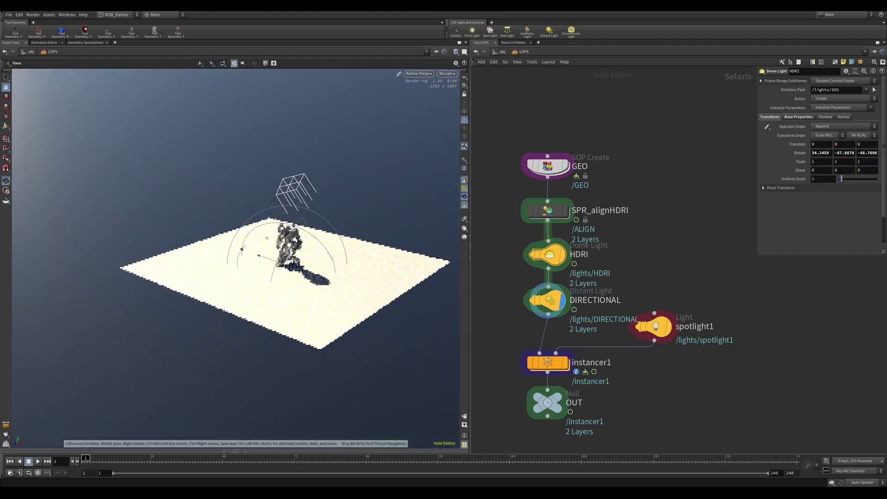
key(Return)
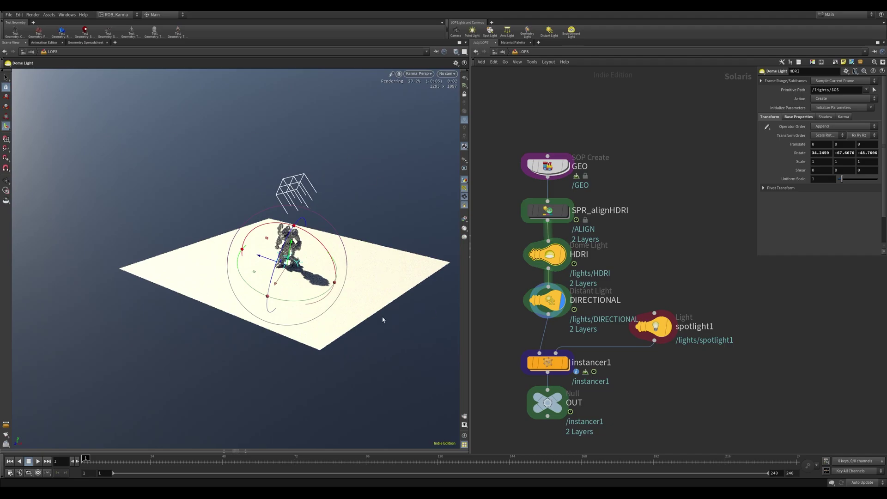
Toggle the bypass of the HDRI and DIRECTIONAL lights off and on to compare each one's effect on the render
alt+middle_drag(272, 182, 274, 163)
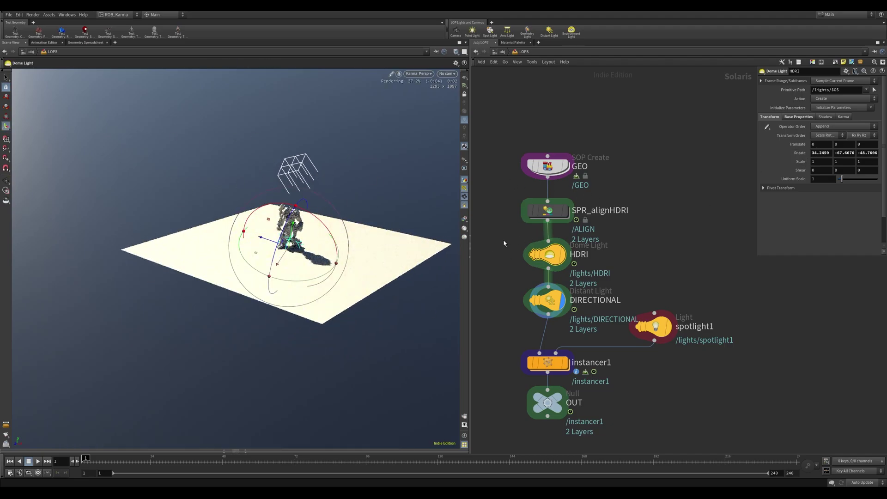
drag(504, 243, 567, 258)
alt+middle_drag(363, 210, 365, 229)
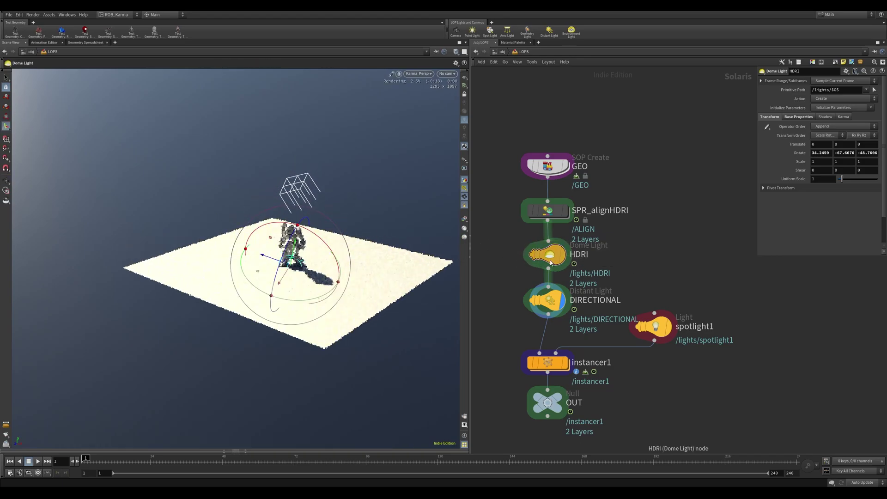
click(533, 257)
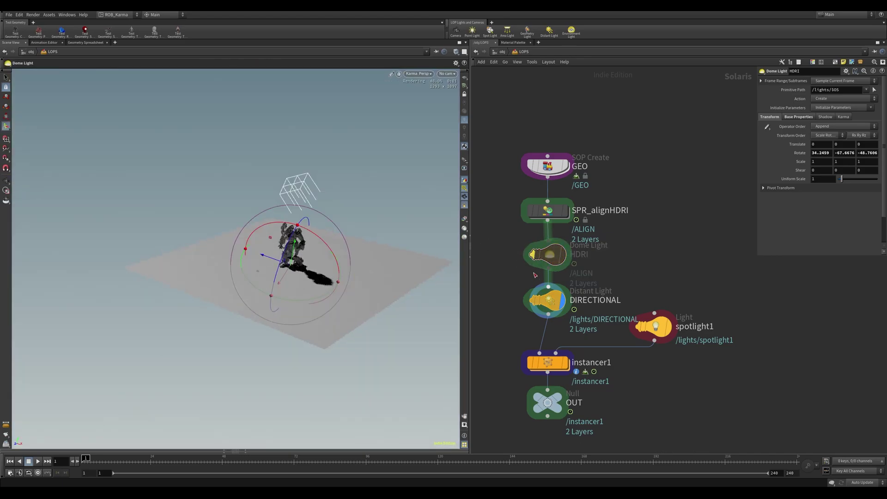
click(533, 256)
click(533, 301)
click(532, 300)
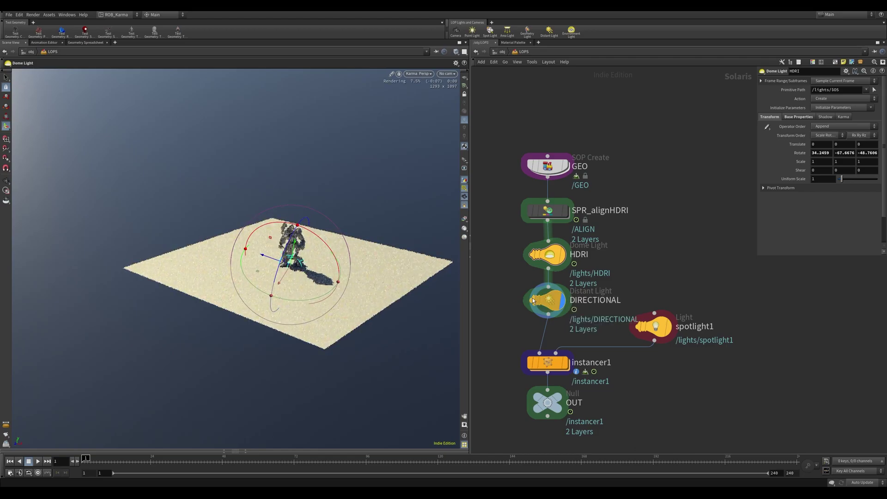
click(532, 258)
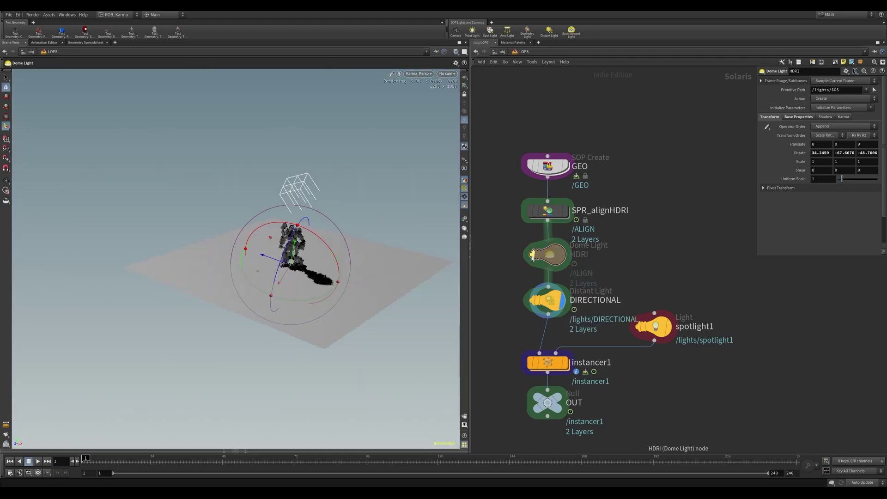
click(532, 258)
alt+middle_drag(340, 205, 338, 190)
key(Return)
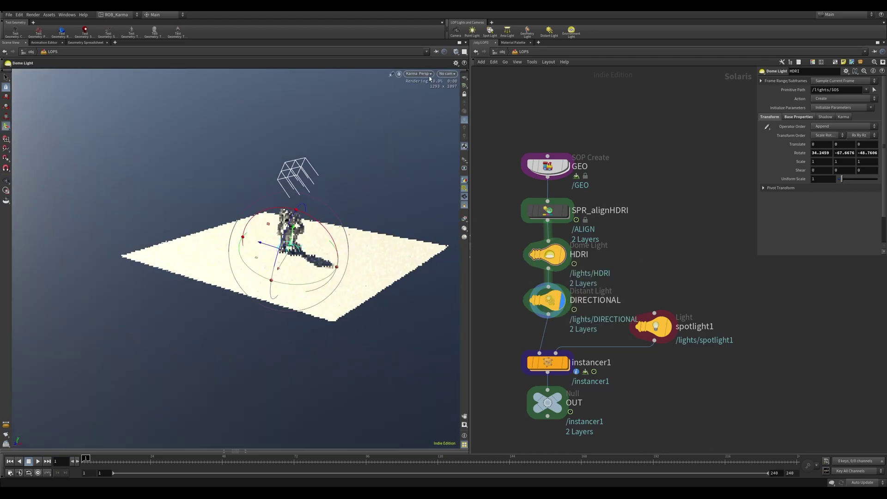
Load lilienstein_4k.exr as the HDRI dome light's texture
click(545, 215)
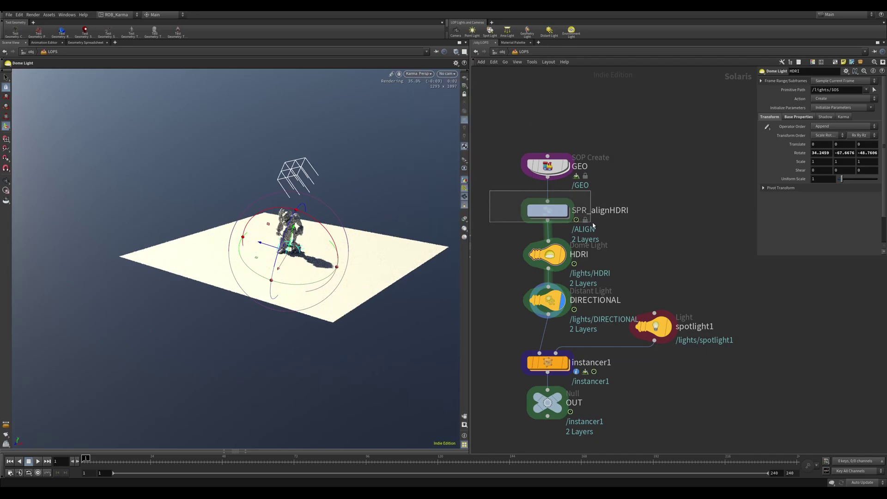
click(549, 255)
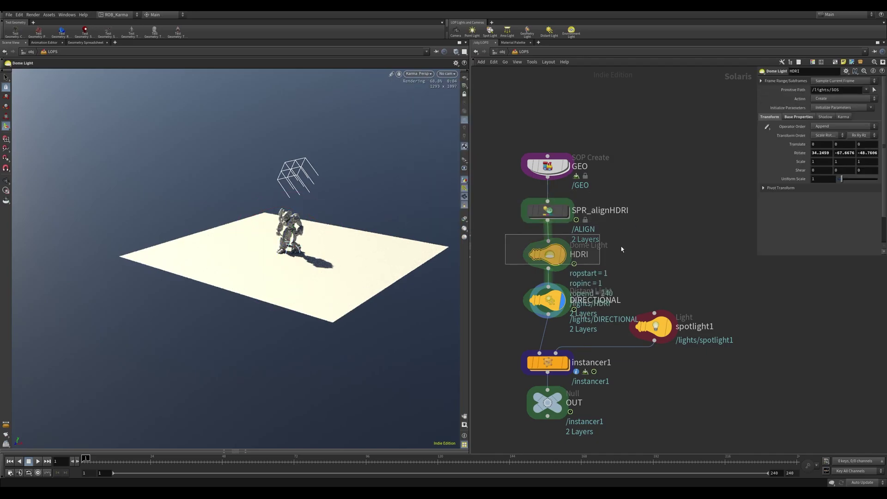
click(795, 117)
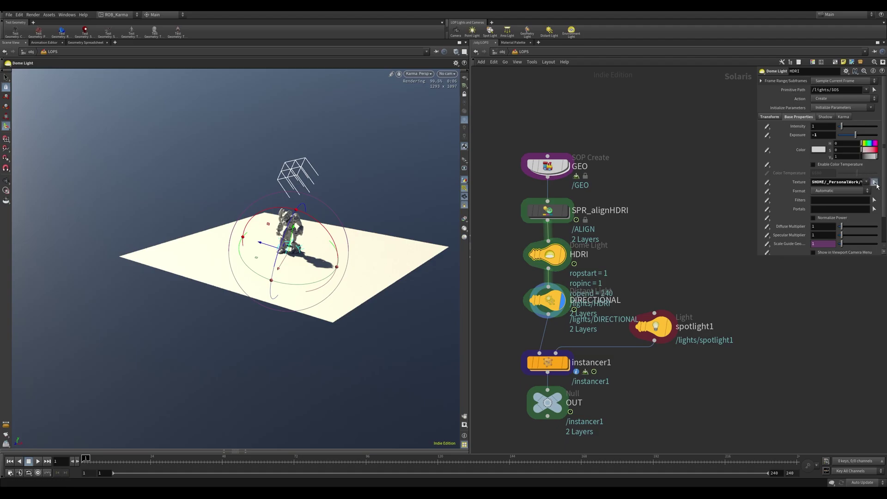
click(876, 183)
click(735, 133)
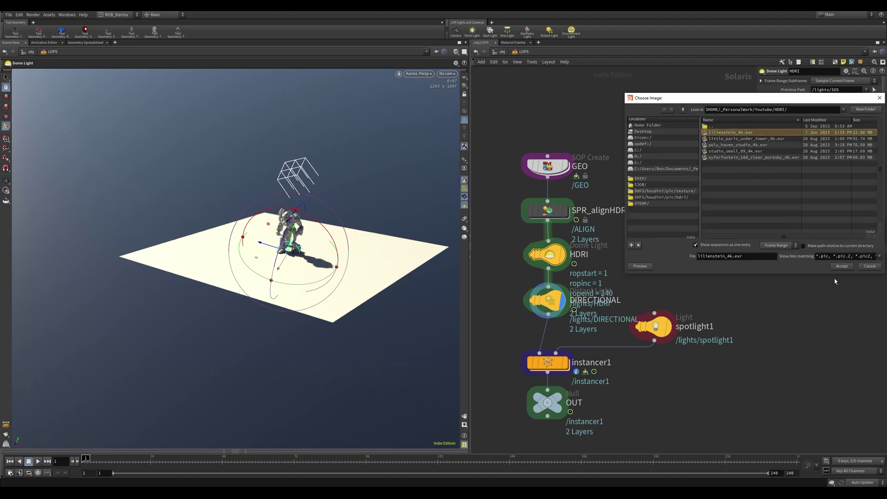
click(841, 266)
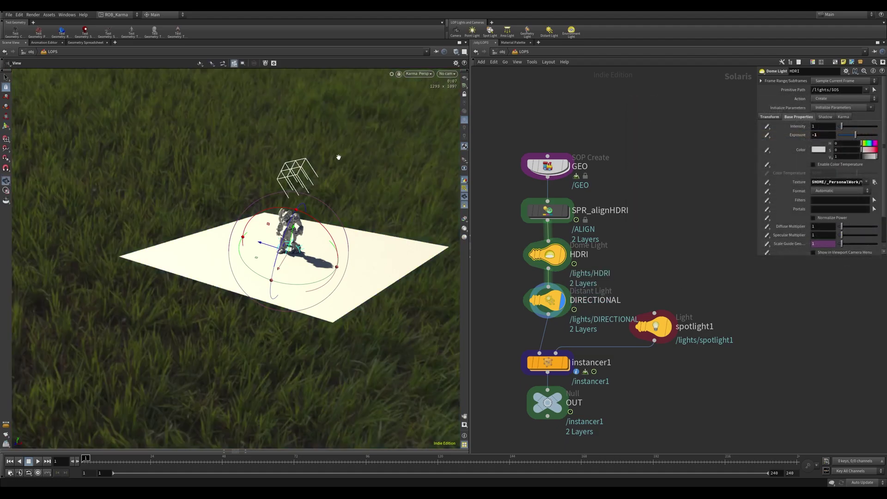
Toggle the HDRI dome light's bypass on and off to compare its effect on the robot's shadow
alt+middle_drag(339, 157, 314, 195)
alt+drag(343, 188, 380, 199)
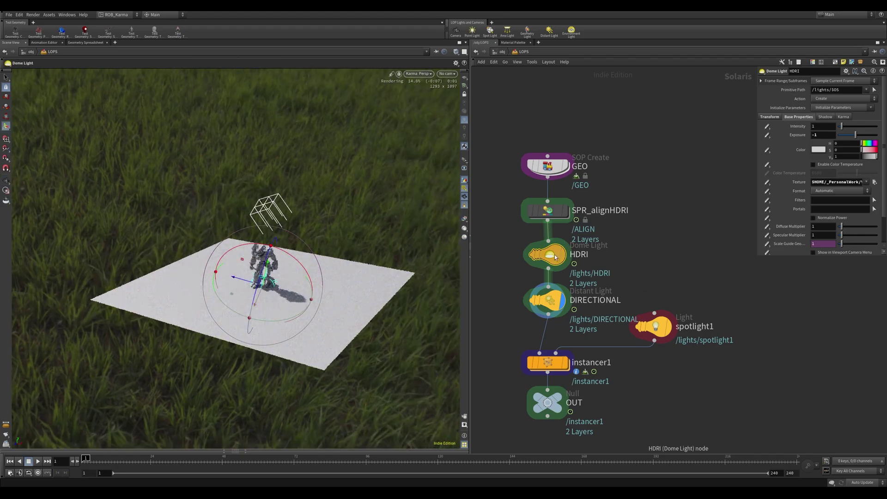
click(532, 258)
click(532, 258)
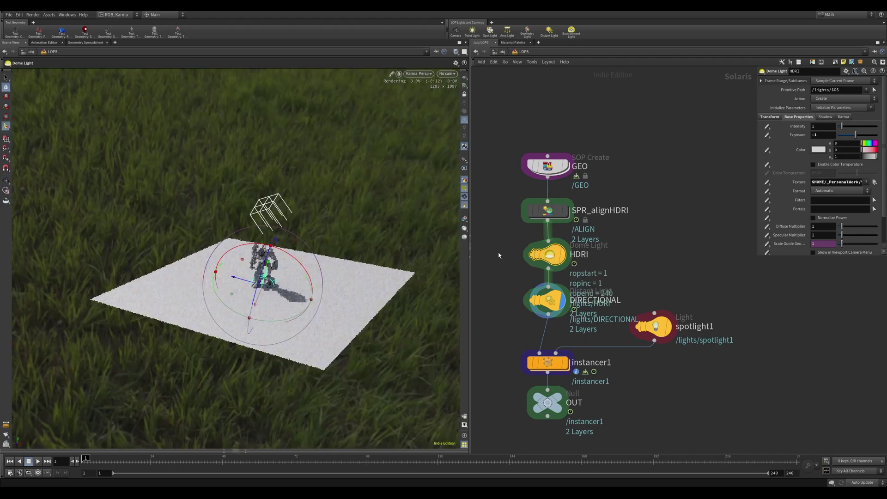
Rotate the HDRI dome light freehand to about 164.1, -66.8, -165.9 degrees and toggle its bypass to check the shadow direction
click(769, 117)
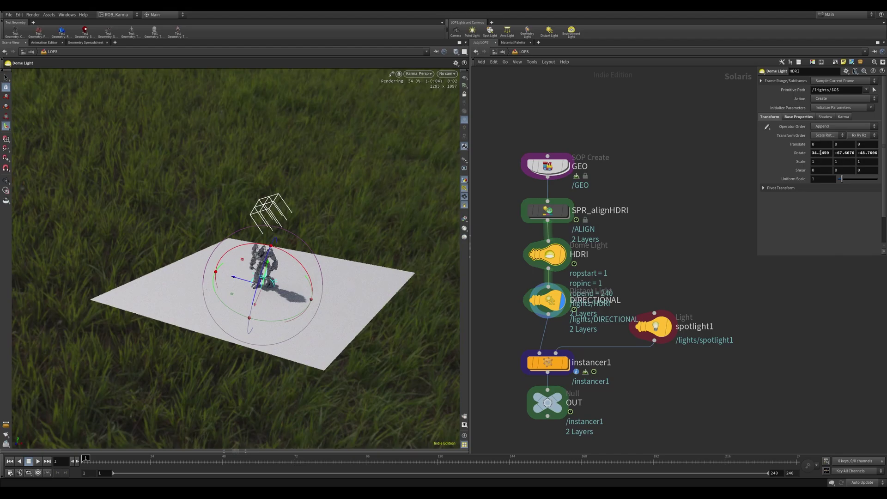
drag(283, 318, 279, 258)
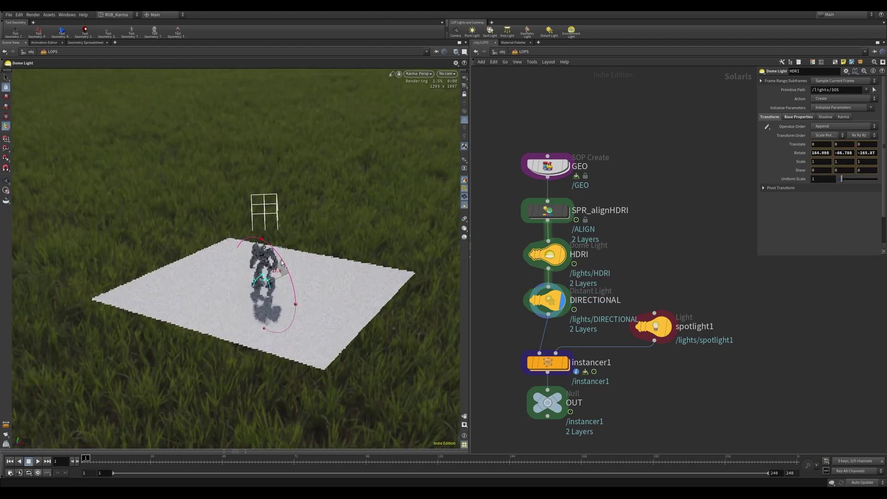
mouse_move(337, 215)
alt+mouse_down()
mouse_move(337, 175)
mouse_move(344, 216)
alt+mouse_up()
click(531, 255)
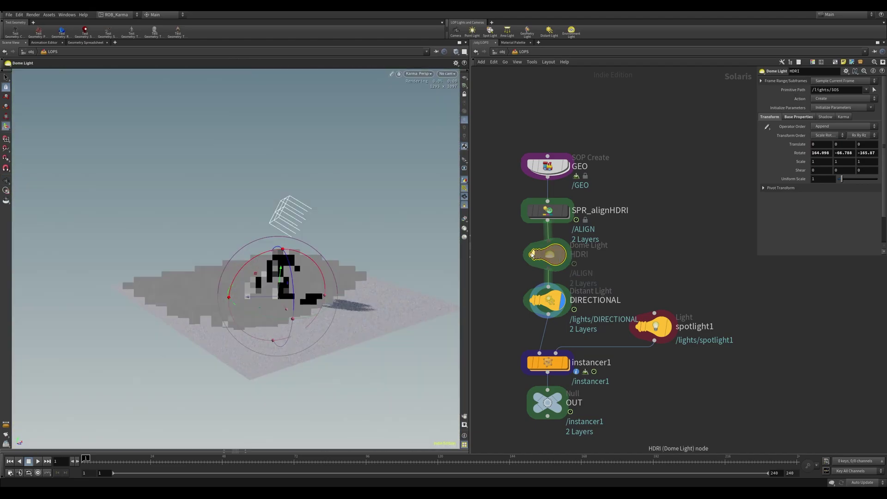
click(531, 256)
Reframe the robot closer and switch the viewport renderer to Houdini GL
scroll(365, 224, up, 2)
alt+middle_drag(416, 206, 392, 197)
click(421, 74)
click(423, 101)
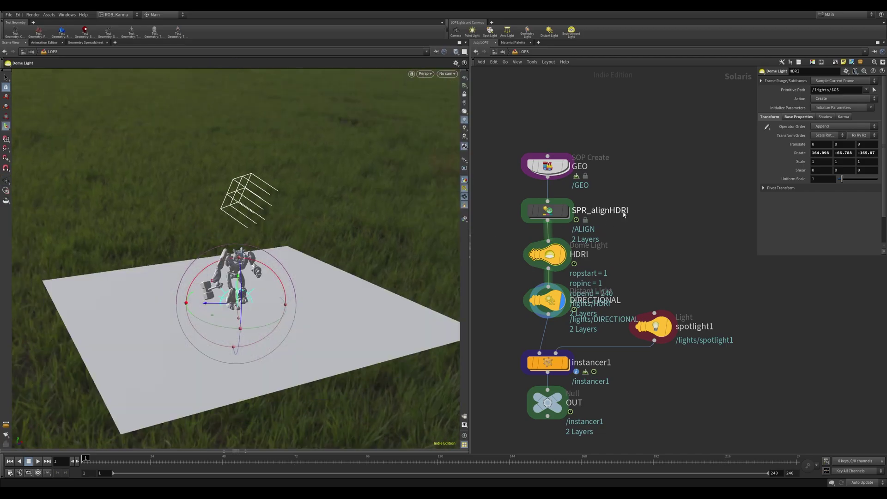
Delete the SPR_alignHDRI node from the network
middle_drag(621, 210, 636, 192)
drag(522, 183, 606, 214)
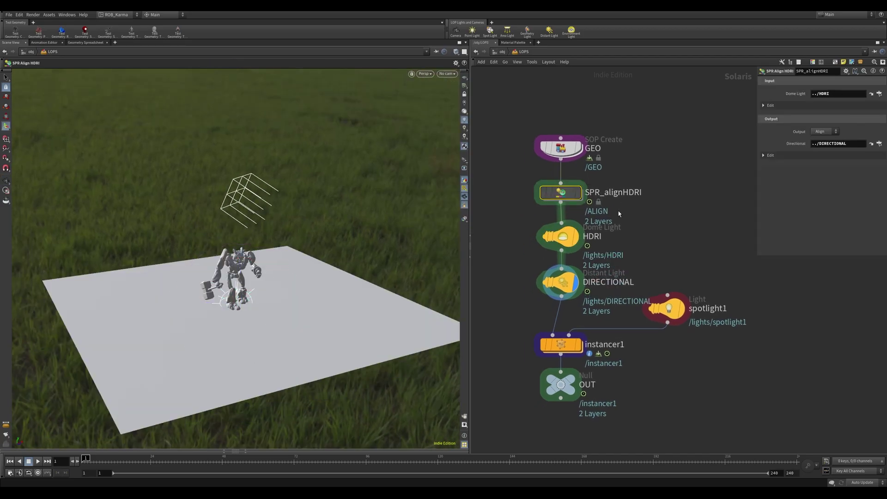
key(Delete)
Add a new SPR Align HDRI node and wire it between the GEO and HDRI nodes
key(Tab)
text(alig)
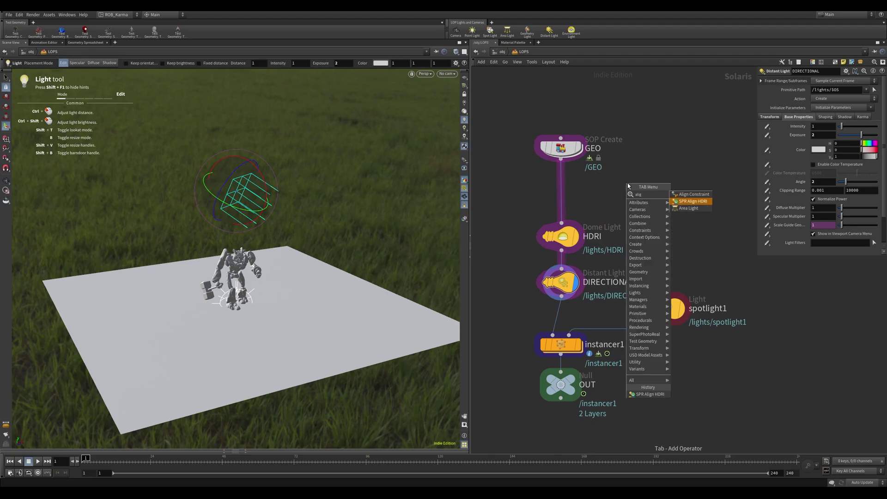
key(Return)
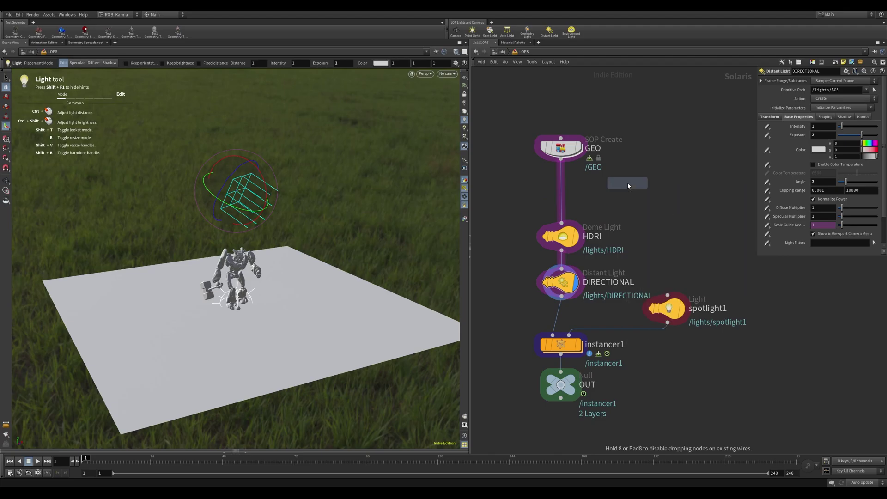
click(631, 196)
click(630, 187)
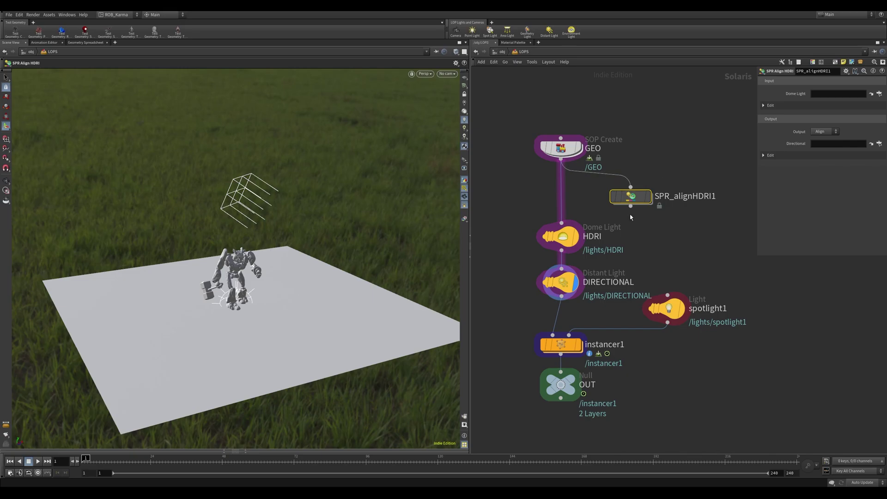
click(630, 206)
click(561, 223)
drag(630, 200, 561, 194)
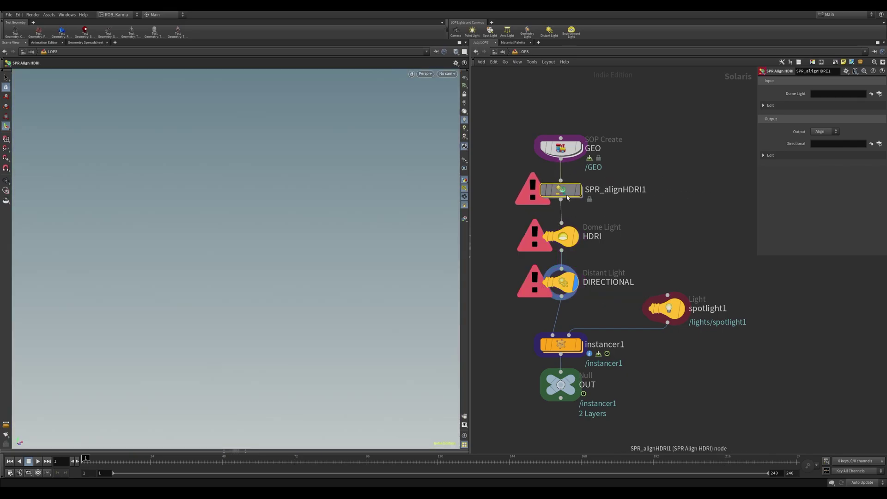
Assign the HDRI node as the dome light and the DIRECTIONAL node as the directional light of SPR_alignHDRI1
middle_drag(645, 230, 630, 249)
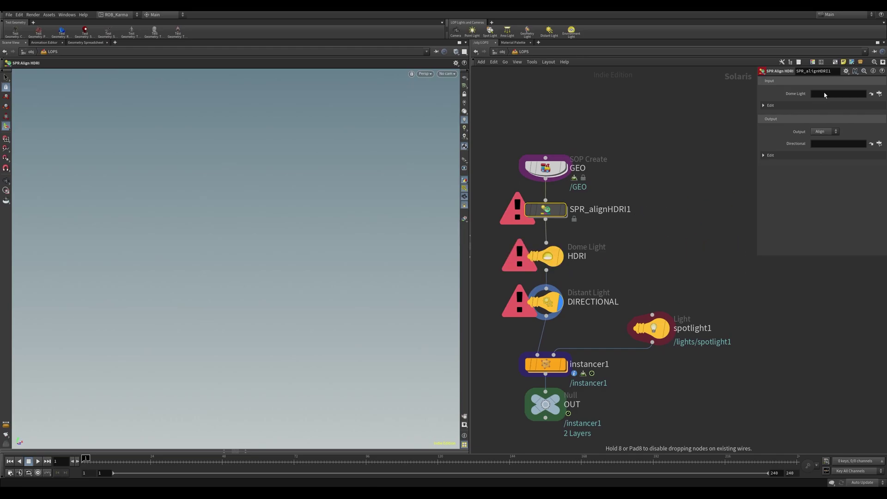
drag(824, 95, 825, 97)
middle_drag(638, 268, 636, 245)
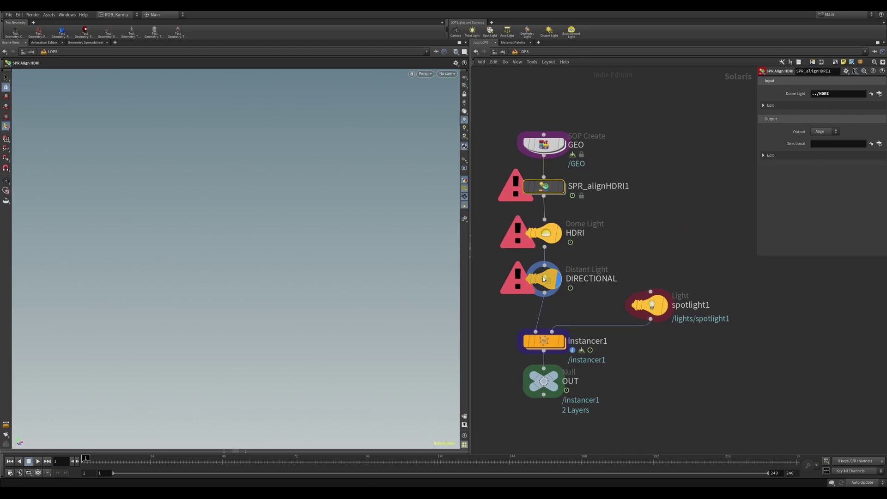
drag(544, 279, 827, 146)
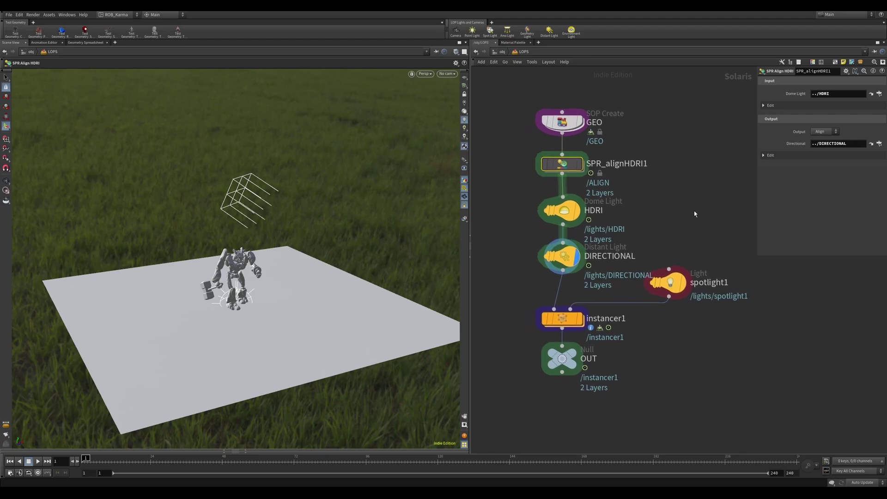
Switch the viewport to the Karma renderer with the robot and its ground plane framed
middle_drag(318, 197, 330, 189)
click(426, 73)
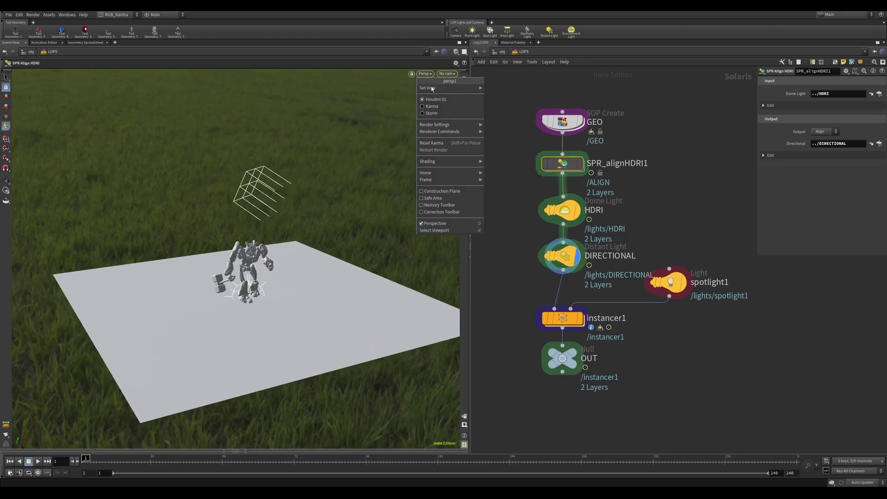
click(431, 107)
middle_drag(373, 158, 395, 141)
alt+drag(394, 141, 396, 149)
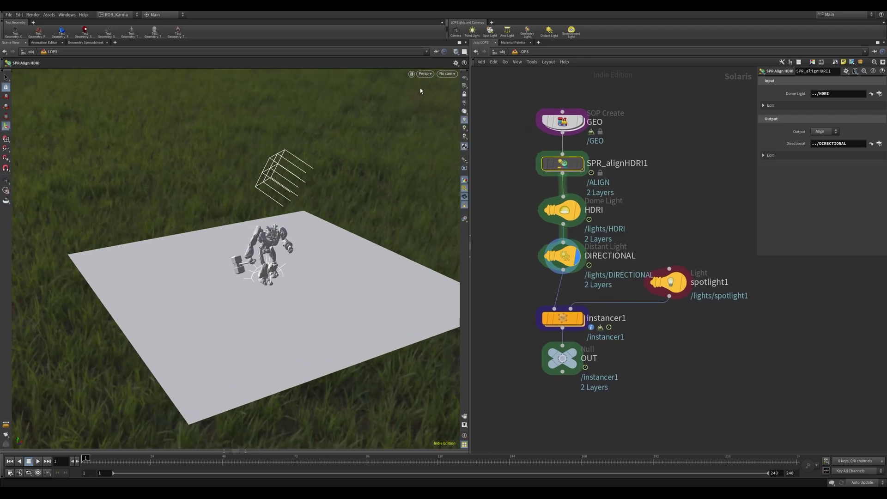
click(425, 74)
click(432, 107)
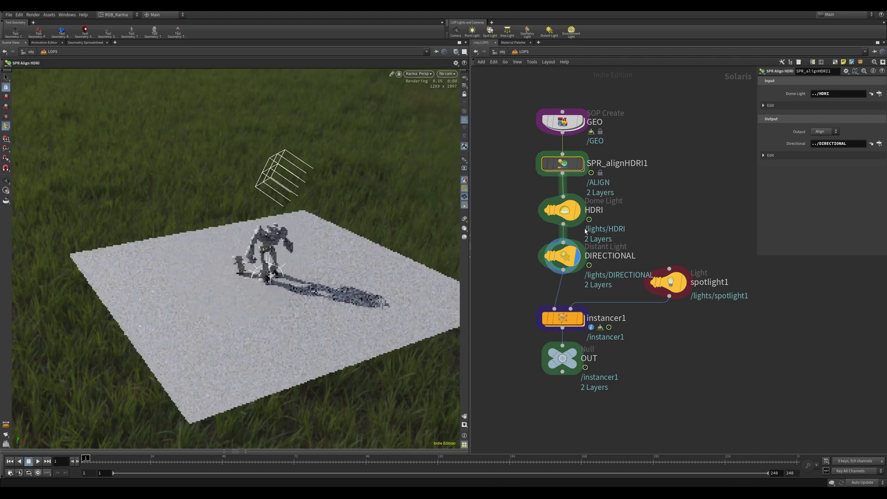
Toggle the bypass of the HDRI and DIRECTIONAL lights in turn to compare their shadows in the render
click(547, 214)
click(547, 214)
click(547, 254)
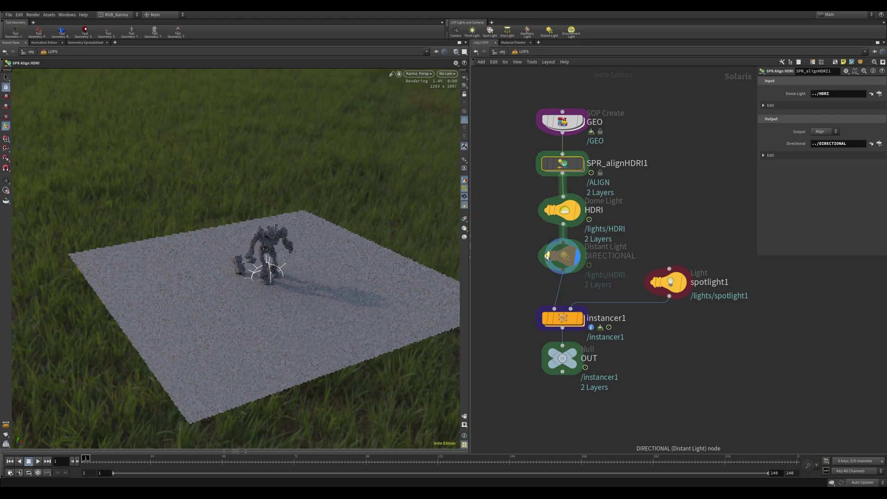
click(546, 254)
Expand the input edit settings of SPR_alignHDRI1 and examine the bright sky area of the HDRI around the robot
alt+drag(407, 185, 343, 140)
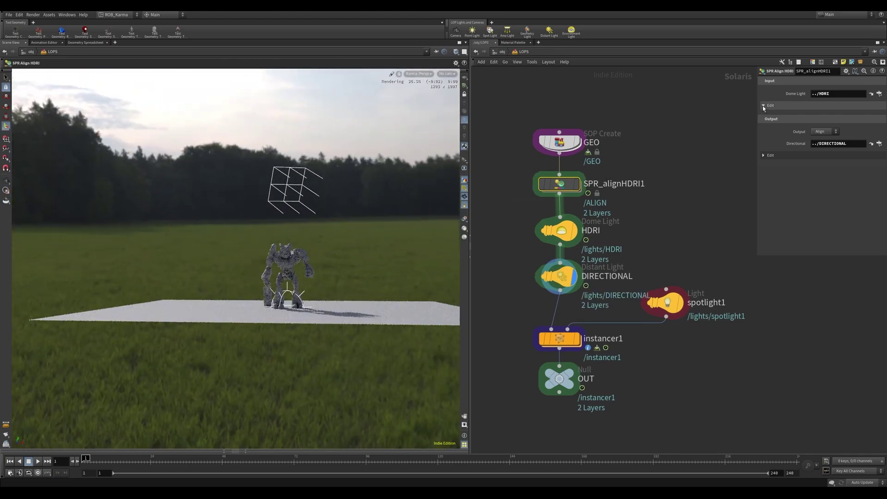
click(786, 106)
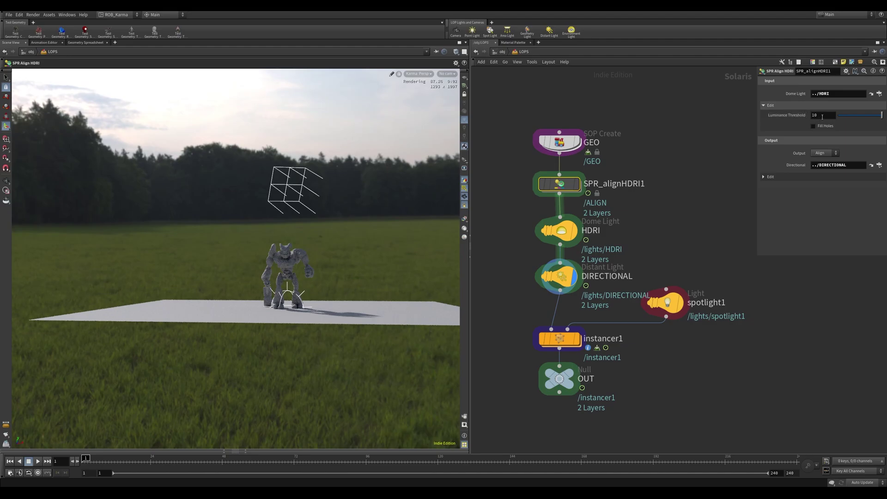
drag(347, 206, 160, 116)
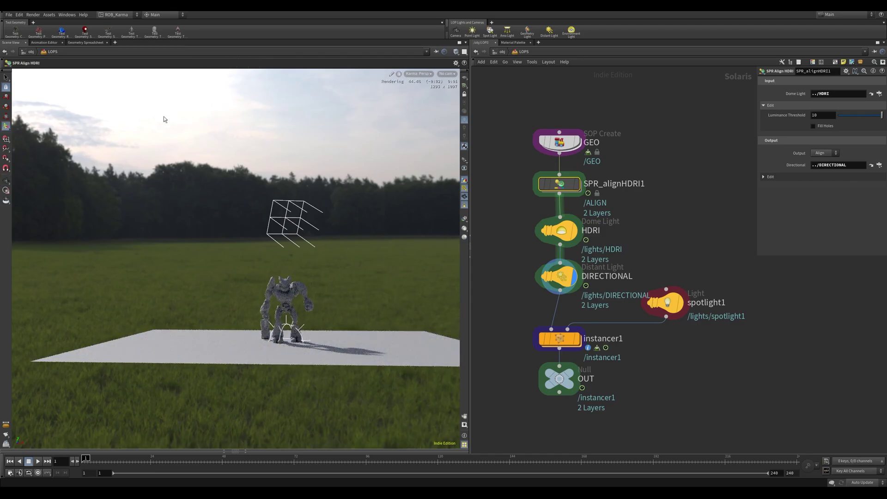
drag(164, 120, 305, 227)
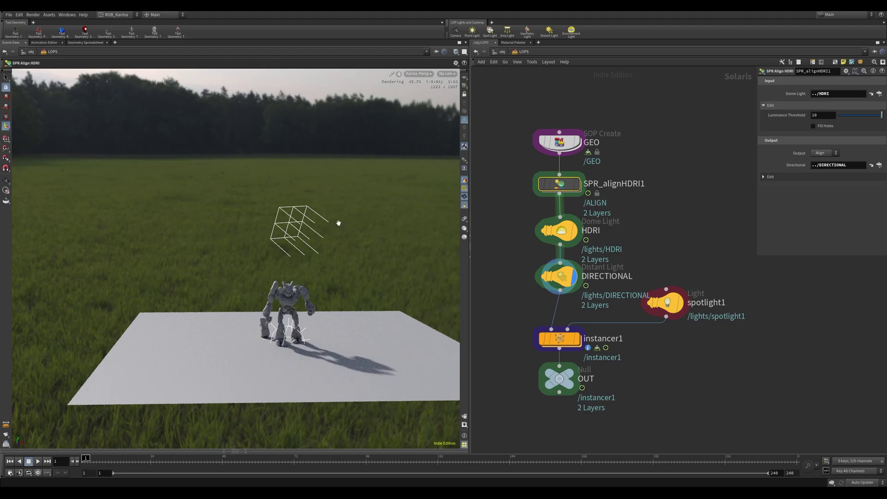
drag(339, 223, 331, 192)
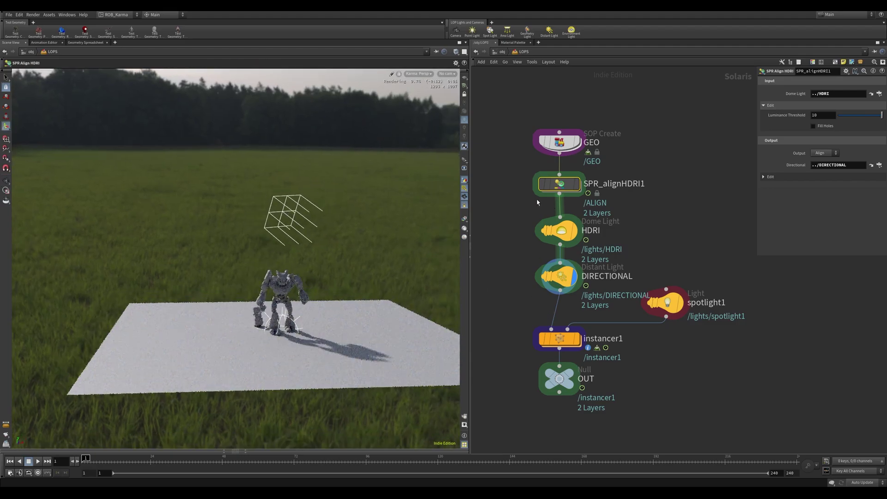
middle_drag(724, 184, 695, 137)
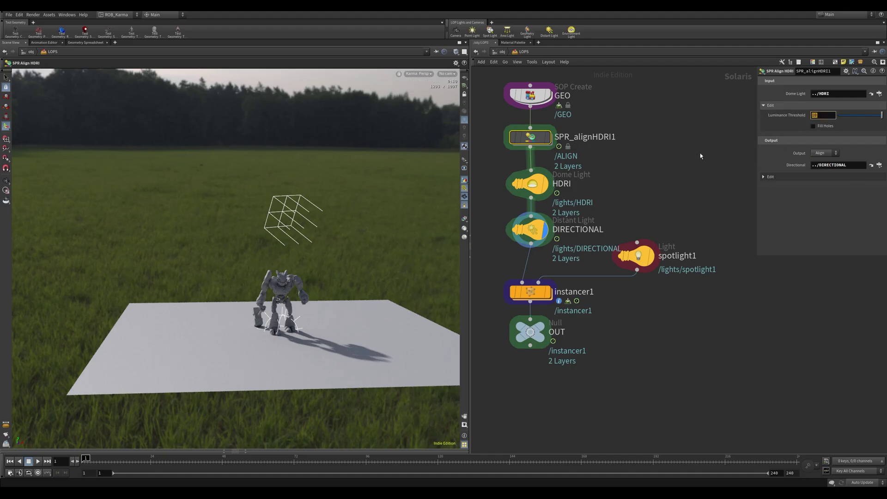
Switch the viewport to Houdini GL and set the output of SPR_alignHDRI1 to Cutout
click(419, 74)
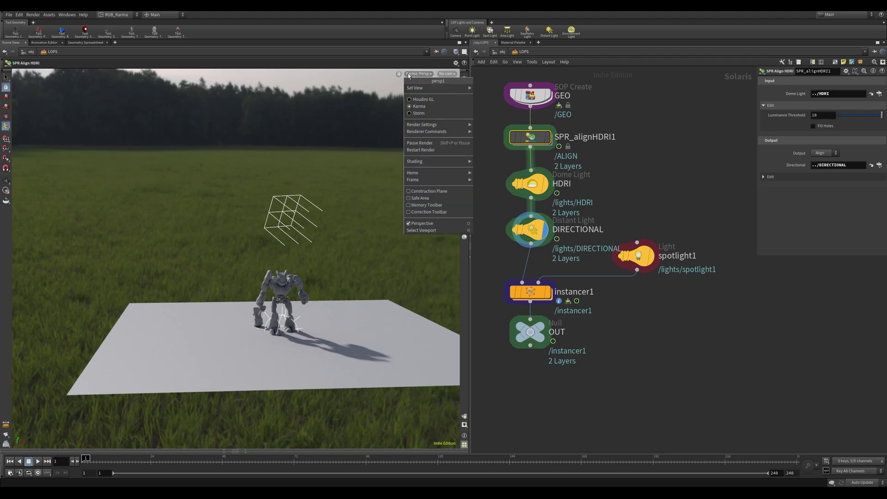
click(422, 103)
alt+drag(388, 155, 389, 199)
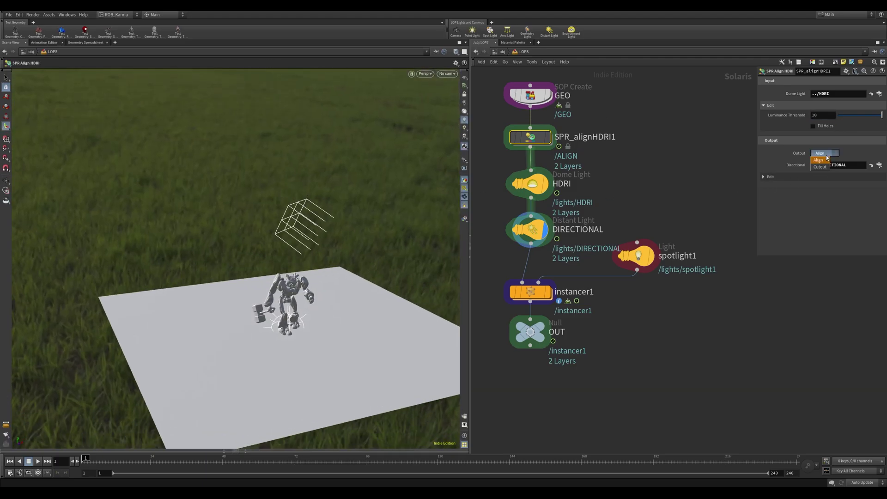
click(823, 167)
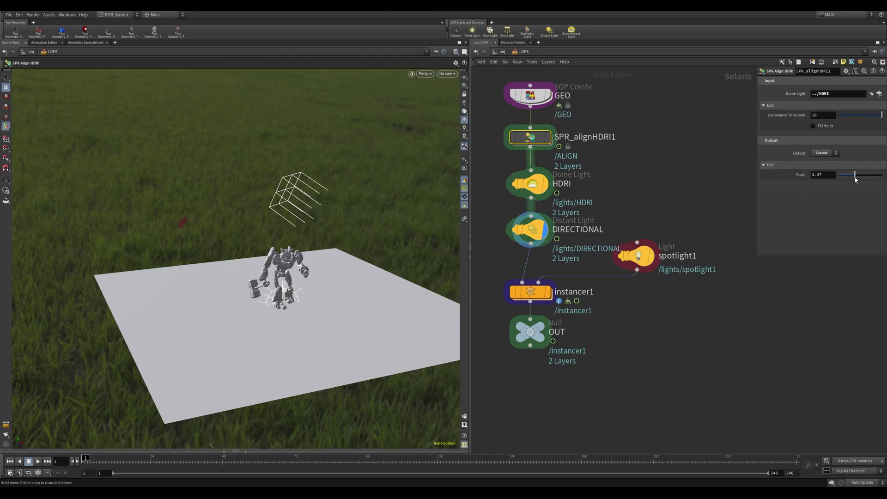
Set the cutout scale to about 9 and bypass the GEO node to view the cutout against the HDRI alone
alt+drag(278, 166, 221, 105)
key(Return)
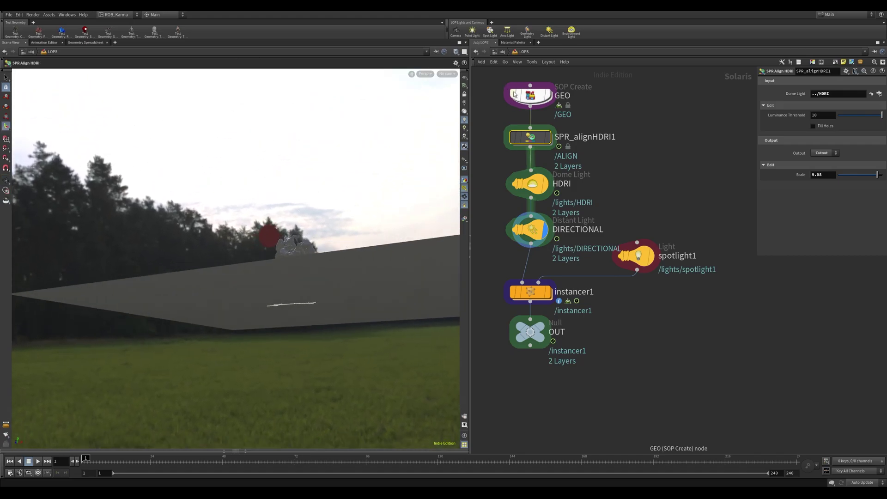
alt+drag(327, 169, 333, 150)
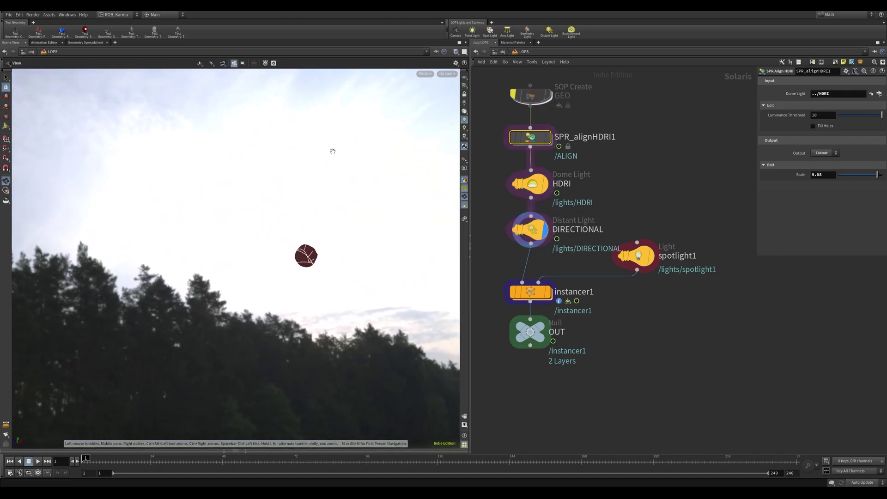
key(Escape)
drag(283, 236, 392, 263)
drag(271, 164, 257, 164)
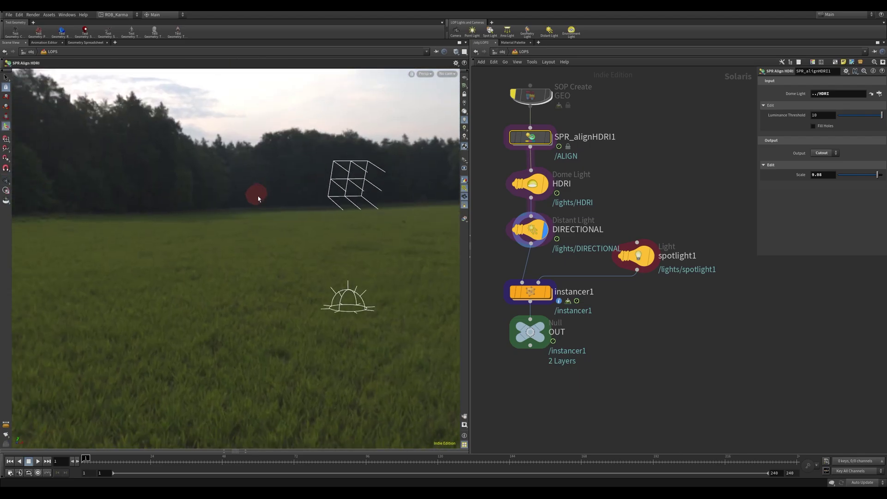
alt+middle_drag(277, 184, 272, 182)
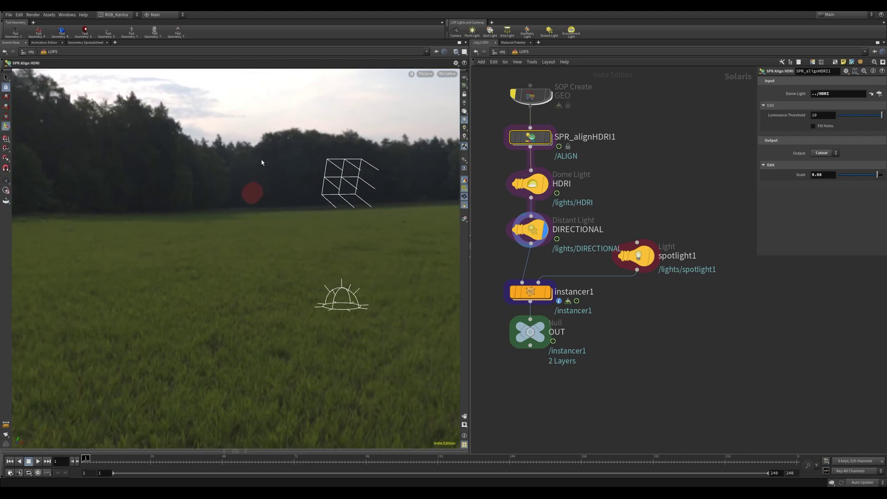
alt+drag(388, 217, 357, 249)
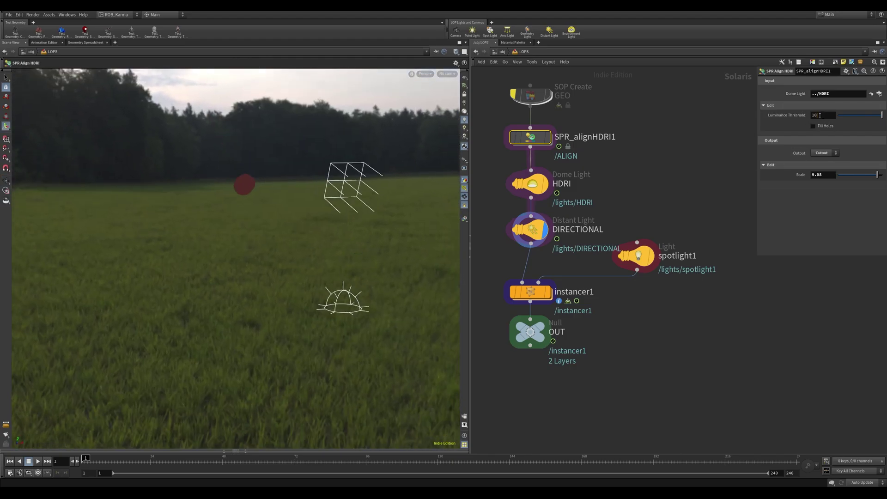
Lower the Luminance Threshold to 5 and further to 2, comparing the cutout shape at each value
drag(820, 115, 784, 115)
text(5)
key(Return)
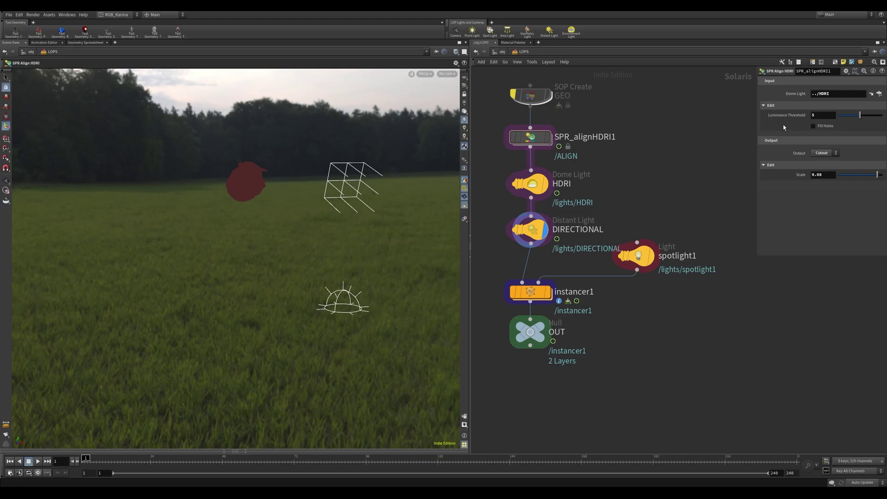
double_click(826, 115)
text(2)
key(Return)
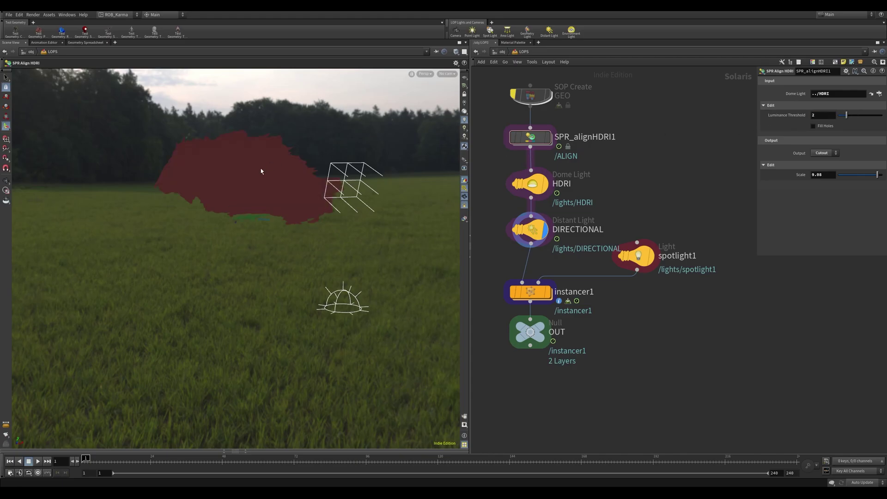
key(Escape)
drag(317, 150, 343, 194)
right_drag(343, 194, 347, 207)
key(Return)
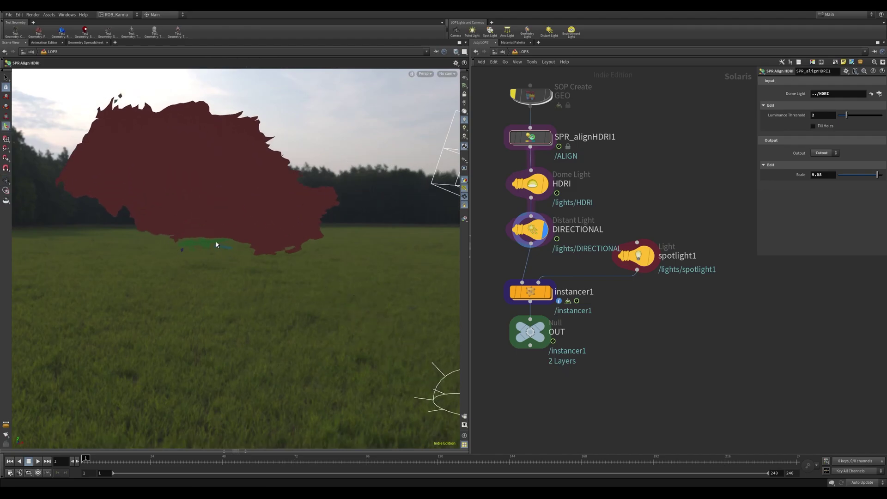
Turn on Fill Holes for the cutout, compare its shape from another angle, and turn Fill Holes off again
click(823, 127)
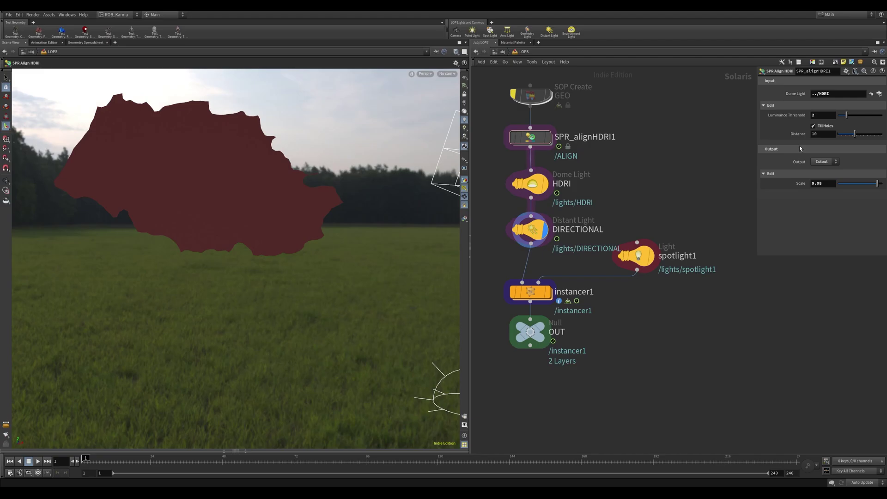
alt+drag(210, 170, 286, 167)
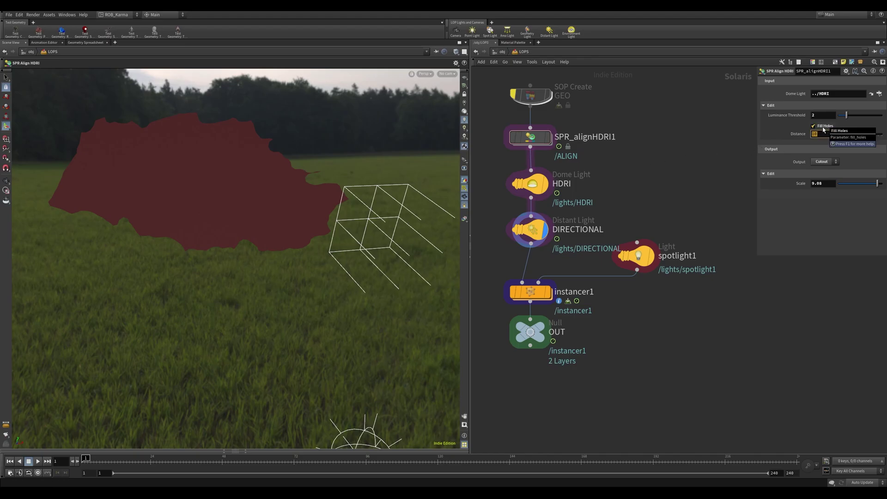
click(823, 128)
Raise the Luminance Threshold to 5 and further to 100, comparing how the cutout shrinks around the sun
drag(824, 115, 755, 116)
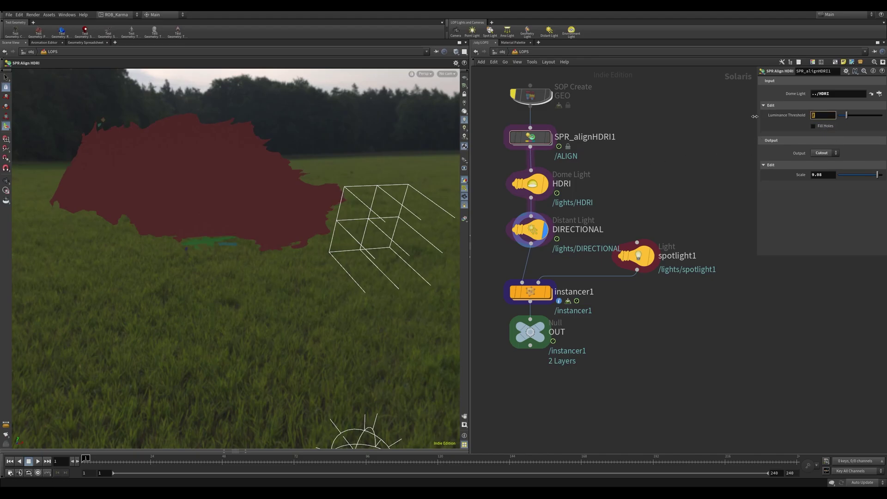
text(5)
key(Return)
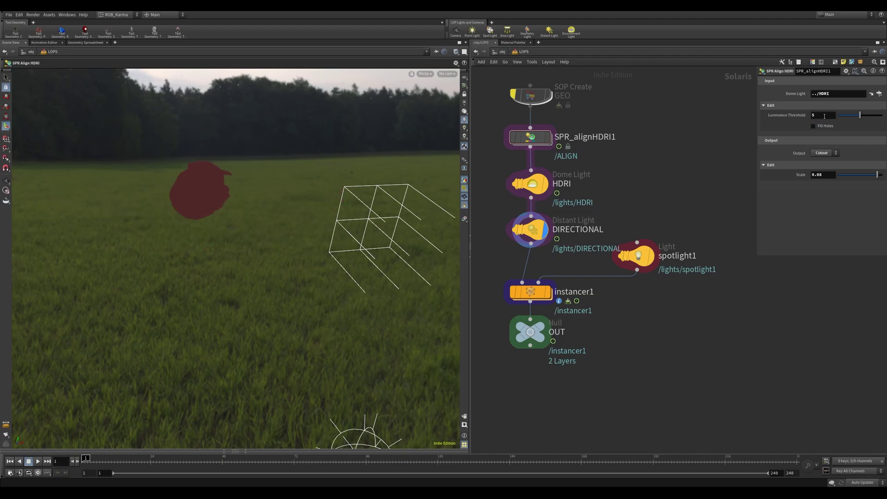
click(825, 116)
text(100)
key(Return)
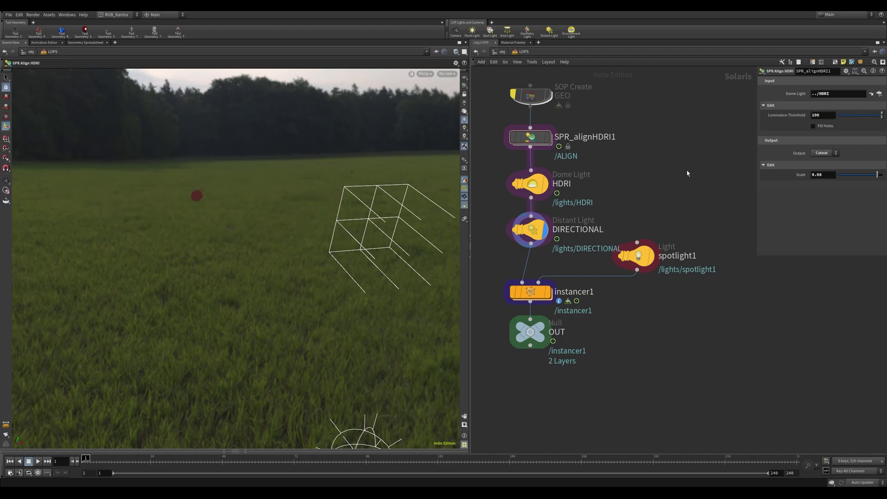
drag(128, 238, 277, 198)
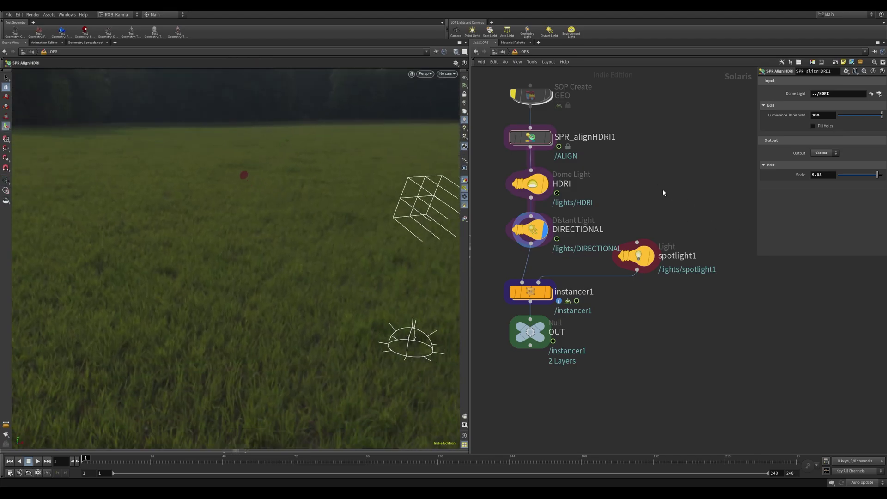
click(823, 154)
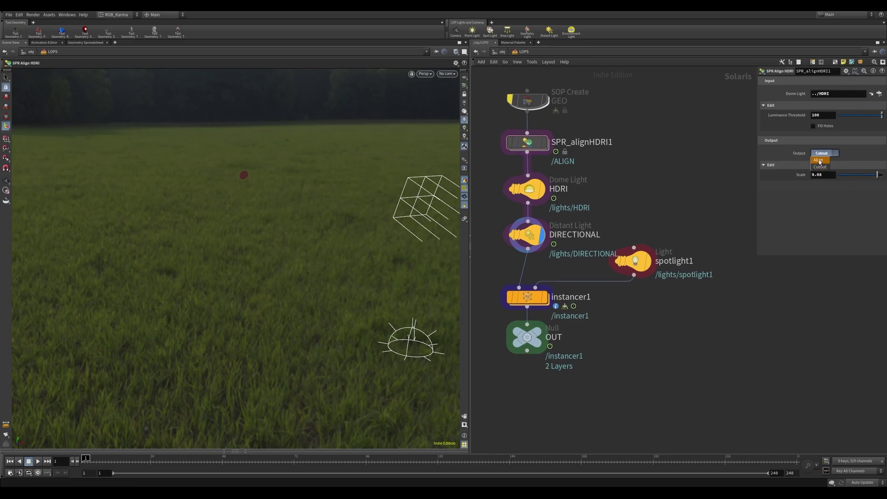
click(819, 160)
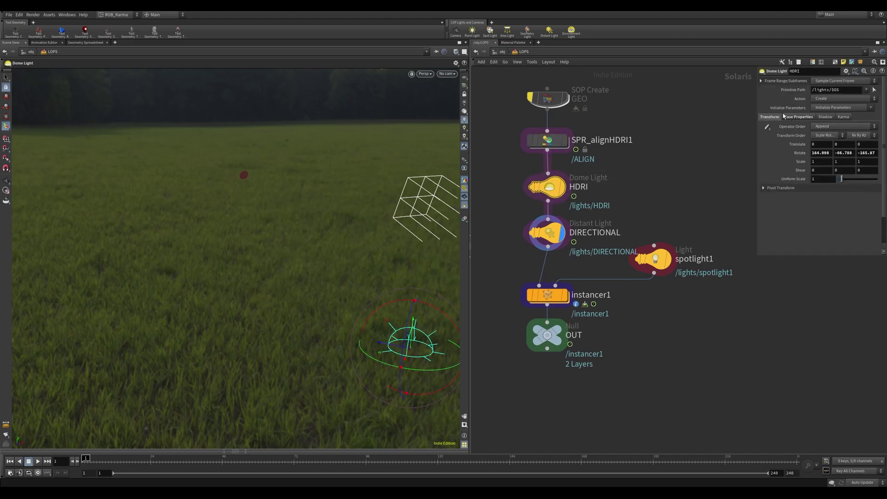
Set the HDRI dome light's texture to syferfontein_18d_clear_puresky_4k.exr and view the cutout against it
click(784, 117)
click(874, 183)
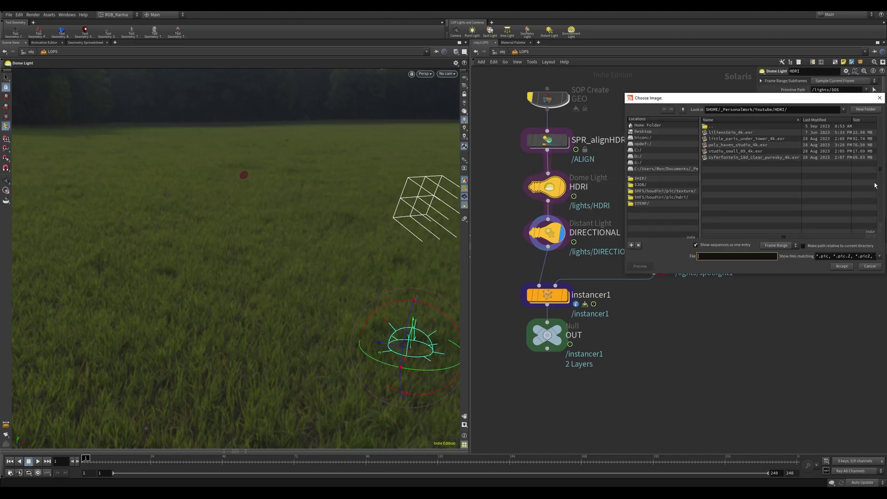
click(725, 158)
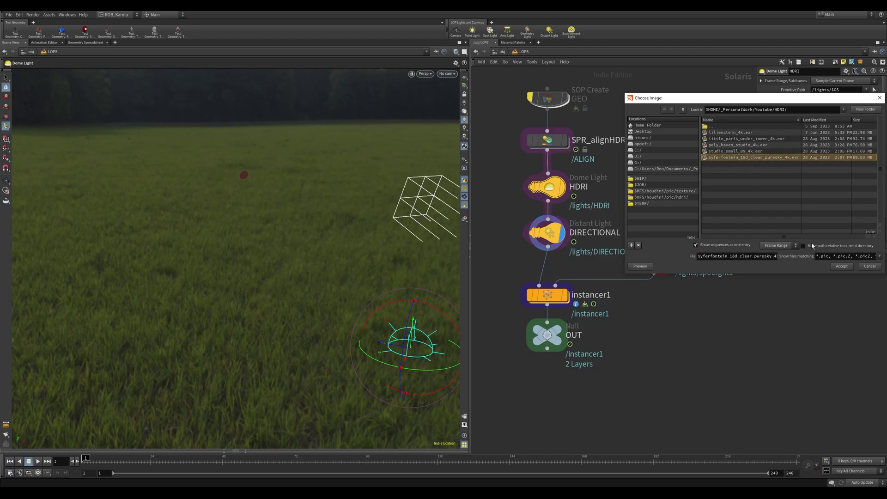
click(842, 267)
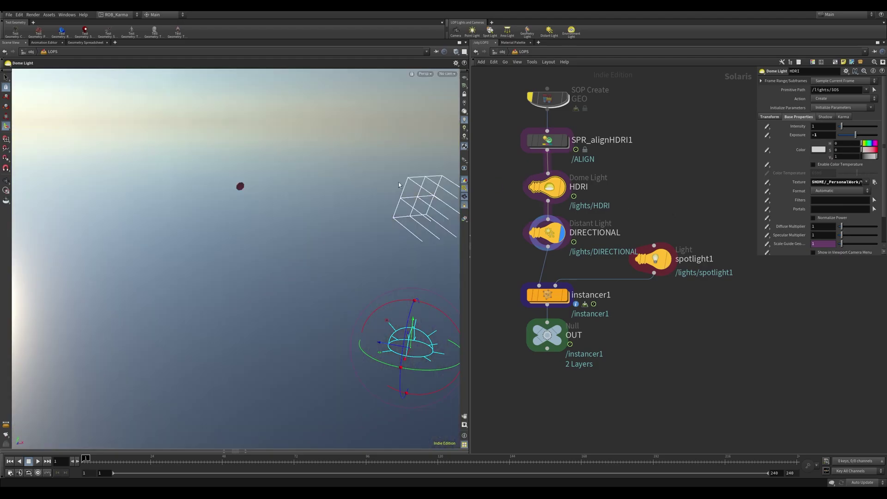
middle_drag(341, 123, 295, 109)
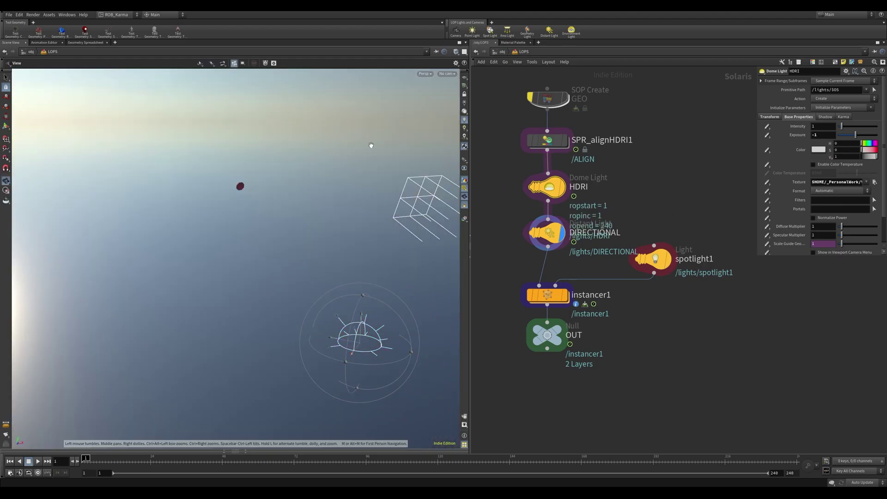
alt+right_drag(370, 144, 350, 154)
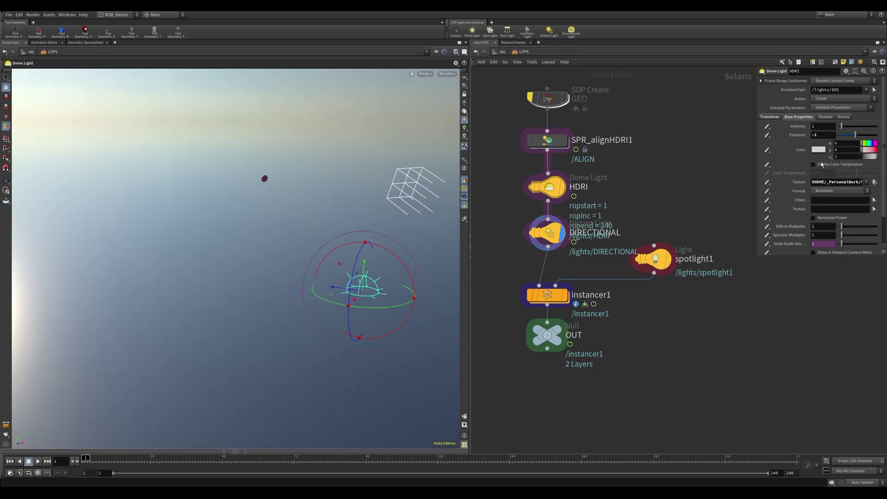
Replace the HDRI dome light's texture with poly_haven_studio_4k.exr and examine the cutouts around the room
click(874, 182)
click(735, 146)
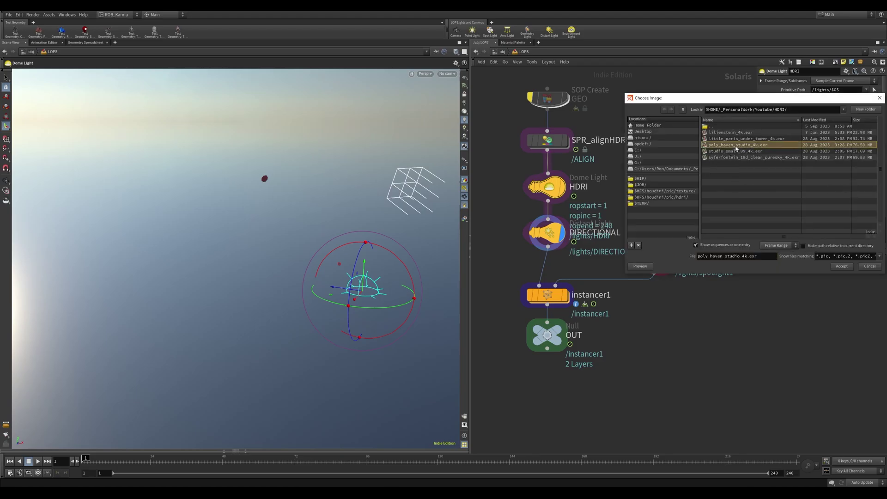
click(846, 267)
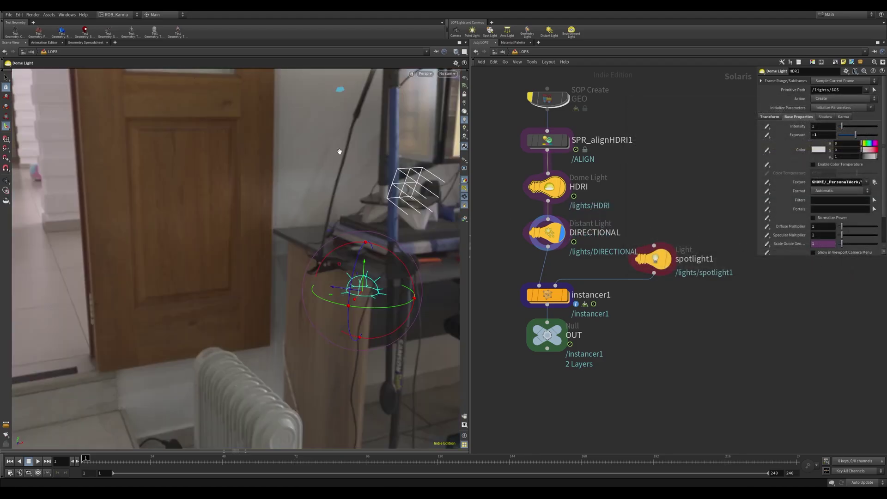
key(Escape)
drag(340, 152, 289, 201)
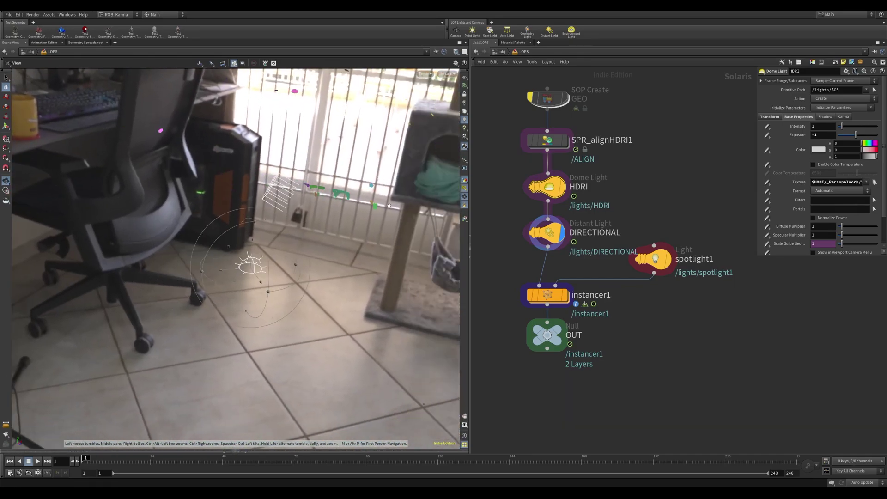
Re-enable the GEO node to bring the robot and ground plane back into the scene
click(531, 98)
scroll(369, 185, down, 3)
mouse_move(351, 162)
mouse_down()
mouse_move(389, 154)
mouse_move(357, 156)
mouse_up()
drag(307, 181, 307, 152)
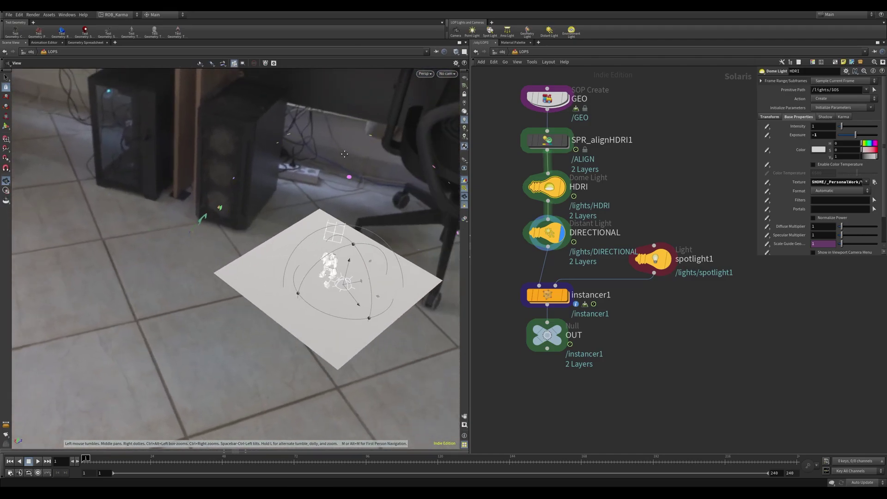
Set the Luminance Threshold of SPR_alignHDRI1 to 200 for the studio HDRI
click(547, 140)
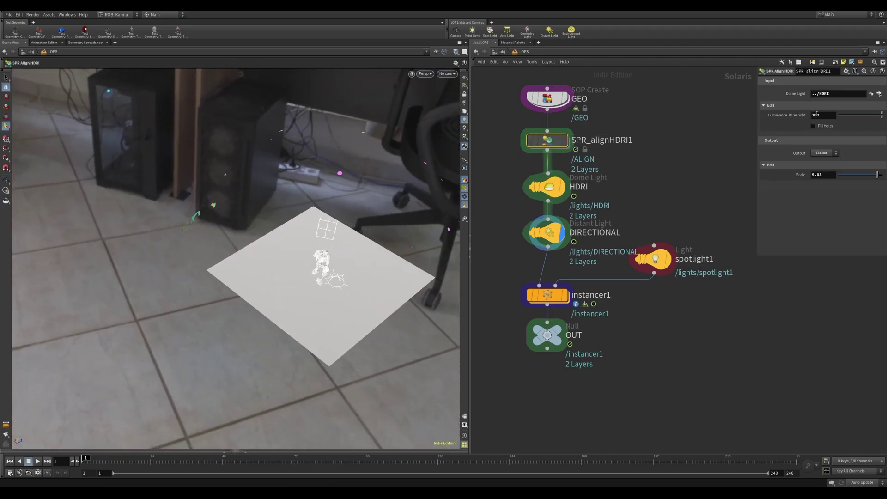
drag(815, 114, 802, 115)
text(2)
click(705, 131)
key(Escape)
drag(375, 168, 298, 149)
key(Return)
Switch the output of SPR_alignHDRI1 to Align and view the directional light against the bright window
click(826, 154)
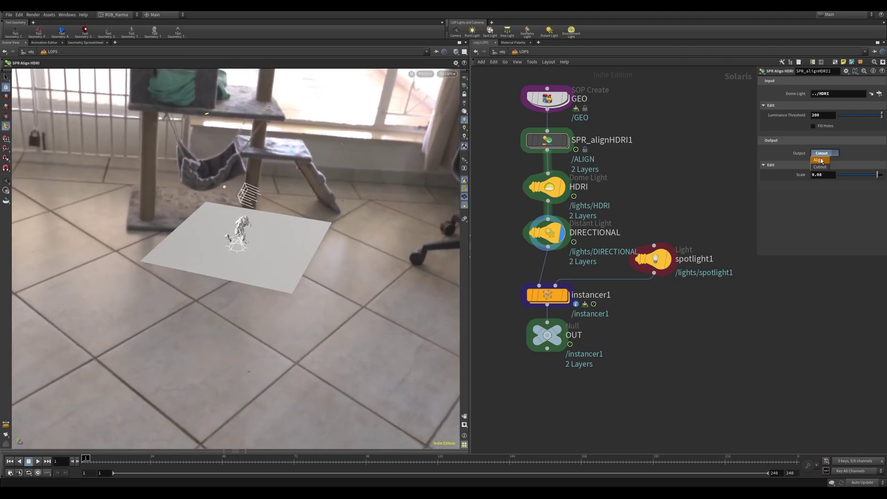
click(819, 161)
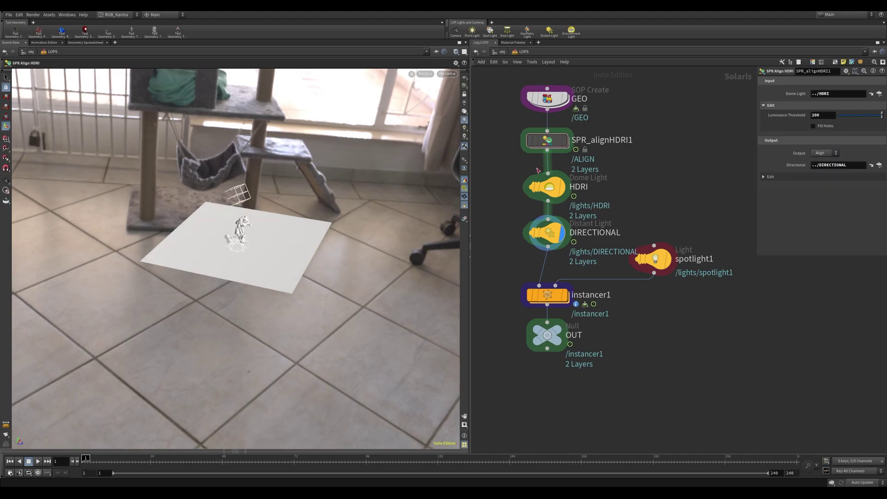
key(Escape)
drag(352, 203, 377, 190)
key(Return)
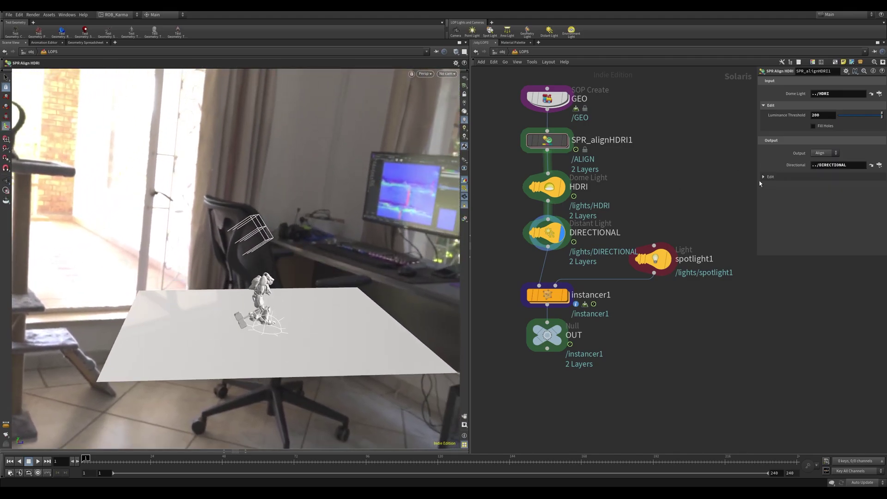
Expand the output edit settings, set Light to 3, and check the directional light's new alignment in the room
click(768, 177)
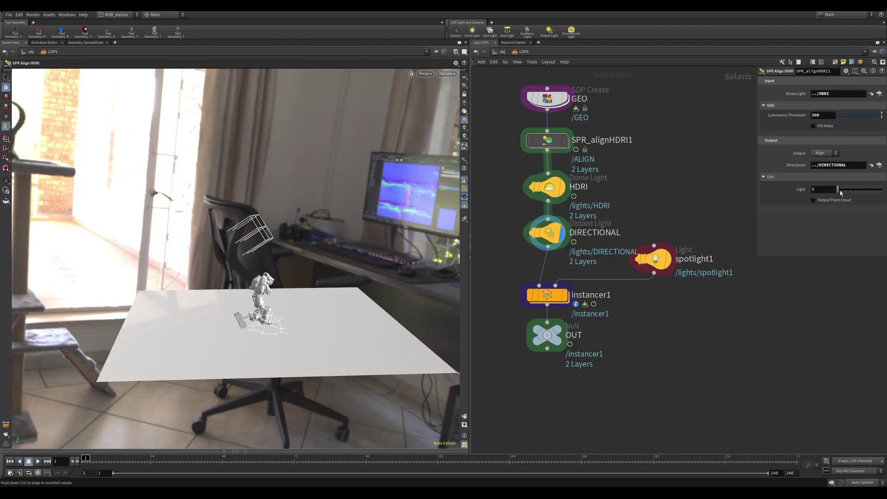
mouse_move(842, 192)
mouse_down()
mouse_move(885, 199)
mouse_move(836, 198)
mouse_move(850, 198)
mouse_move(843, 190)
mouse_move(838, 196)
mouse_move(859, 196)
mouse_move(851, 197)
mouse_up()
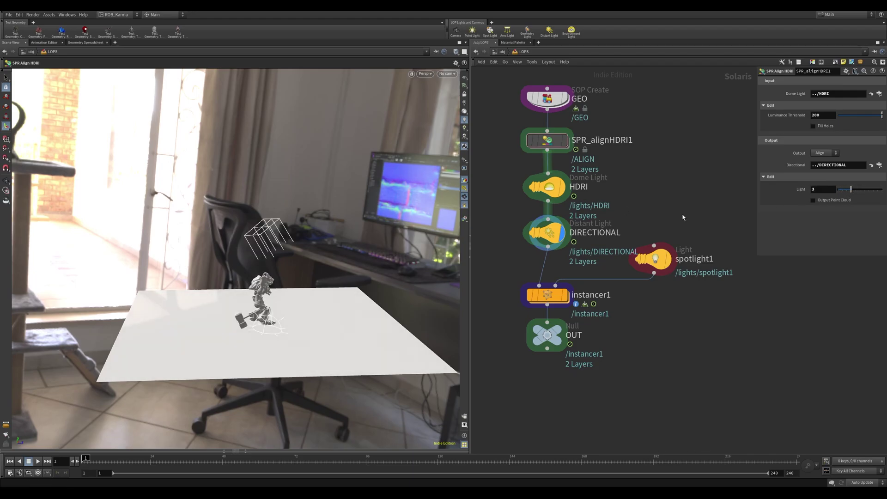
middle_drag(657, 204, 661, 190)
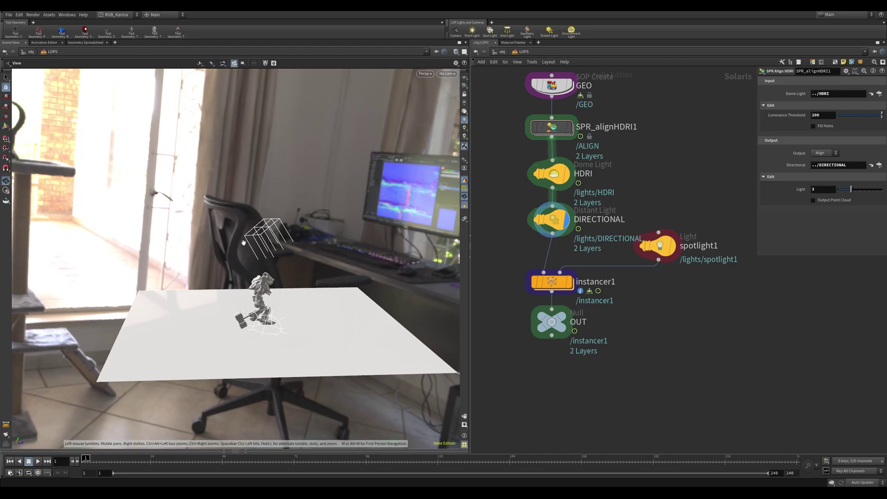
alt+drag(242, 241, 291, 248)
mouse_move(330, 156)
alt+middle_down()
mouse_move(333, 135)
mouse_move(338, 162)
alt+middle_up()
key(Escape)
drag(377, 198, 277, 172)
key(Return)
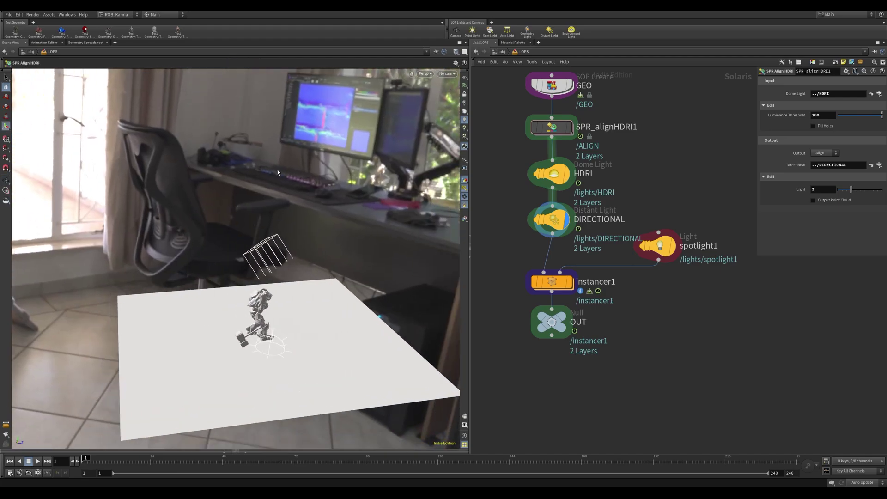
Enable Output Point Cloud on SPR_alignHDRI1 and set its scale to about 7.09
click(814, 200)
key(Escape)
drag(337, 259, 364, 258)
key(Return)
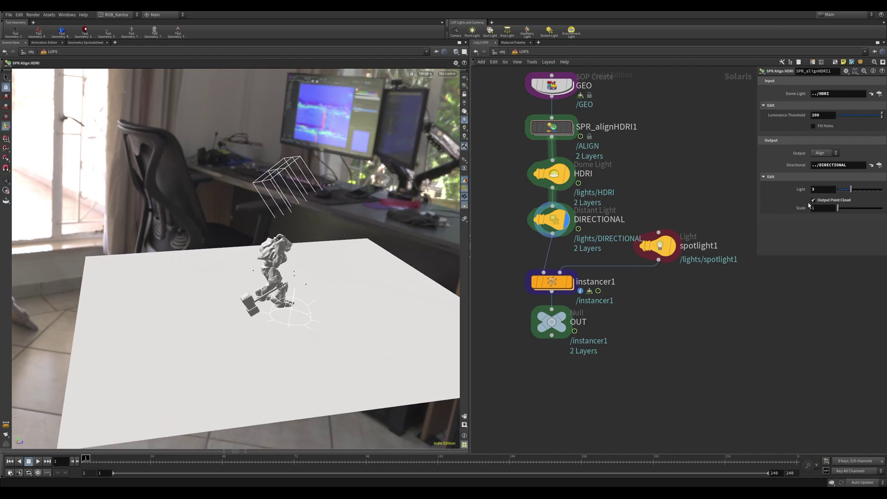
drag(849, 210, 868, 210)
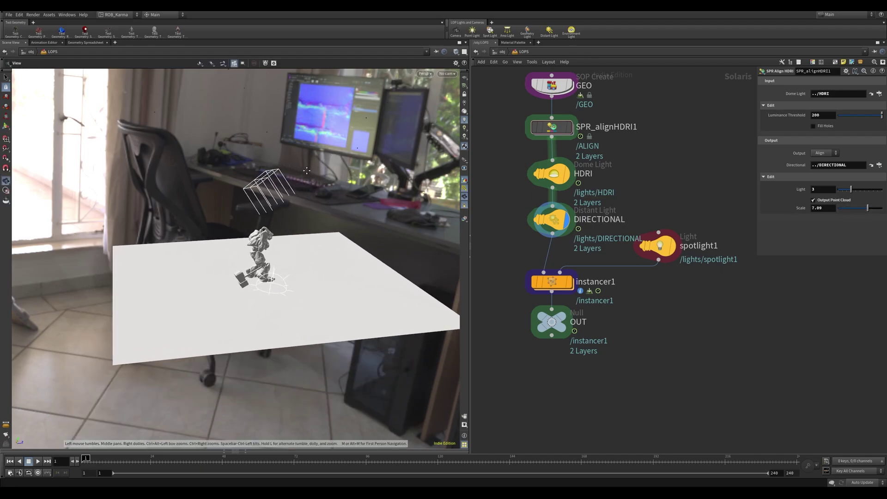
Rename the SPR_alignHDRI1 node to SPR_alignHDRI
double_click(630, 127)
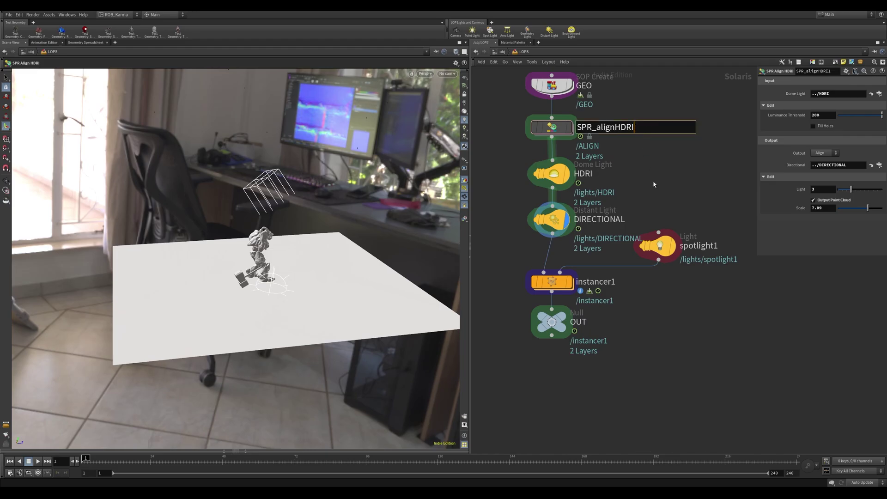
key(Return)
scroll(654, 184, down, 1)
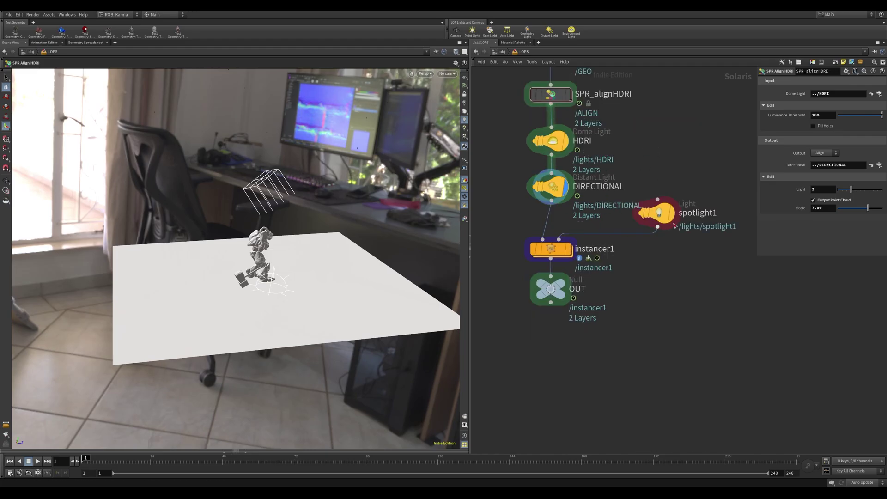
Display instancer1 and examine the spotlight1 copies placed around the robot on the point cloud
click(657, 213)
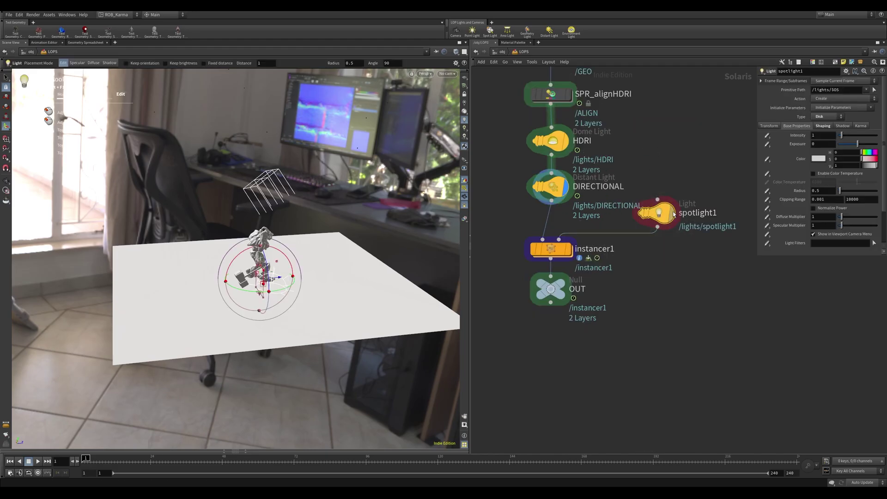
click(568, 252)
click(548, 250)
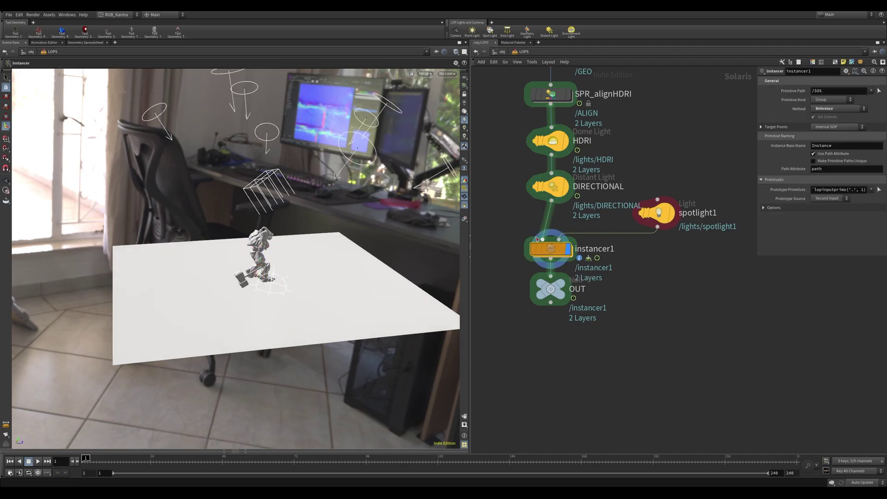
alt+middle_drag(296, 194, 289, 212)
alt+right_drag(288, 213, 259, 198)
alt+drag(258, 199, 353, 185)
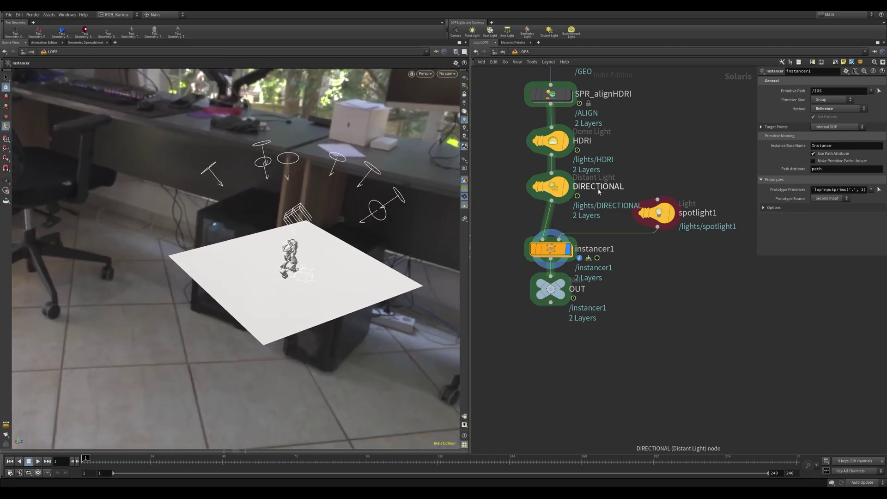
middle_drag(582, 141, 581, 196)
right_drag(390, 168, 326, 195)
drag(326, 195, 321, 190)
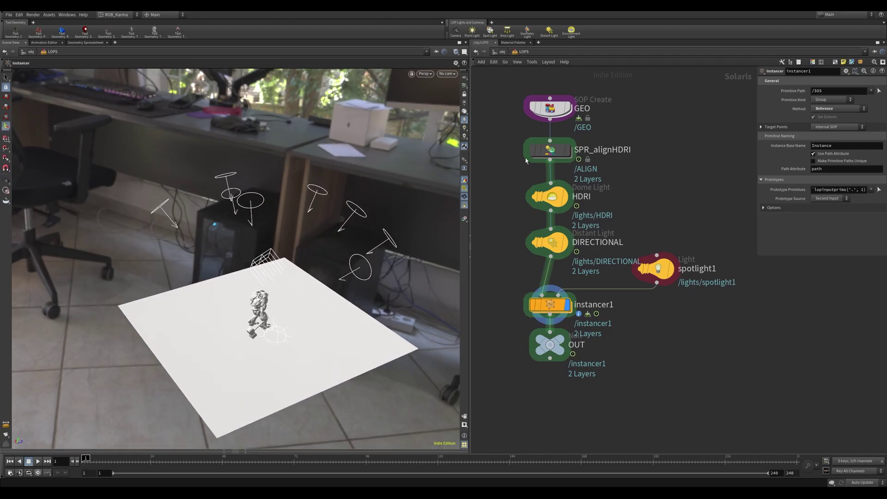
Set the output of SPR_alignHDRI to Cutout and display the scene at the DIRECTIONAL node
click(547, 151)
click(825, 153)
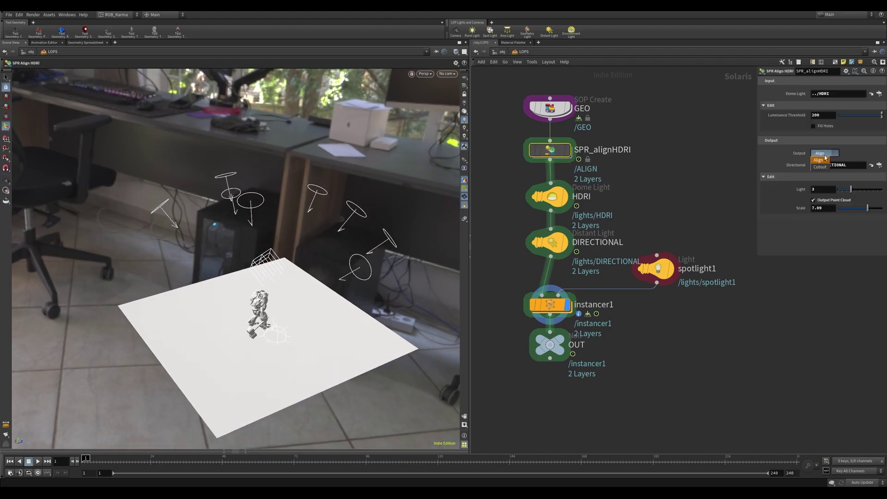
click(822, 164)
drag(248, 144, 323, 148)
click(566, 241)
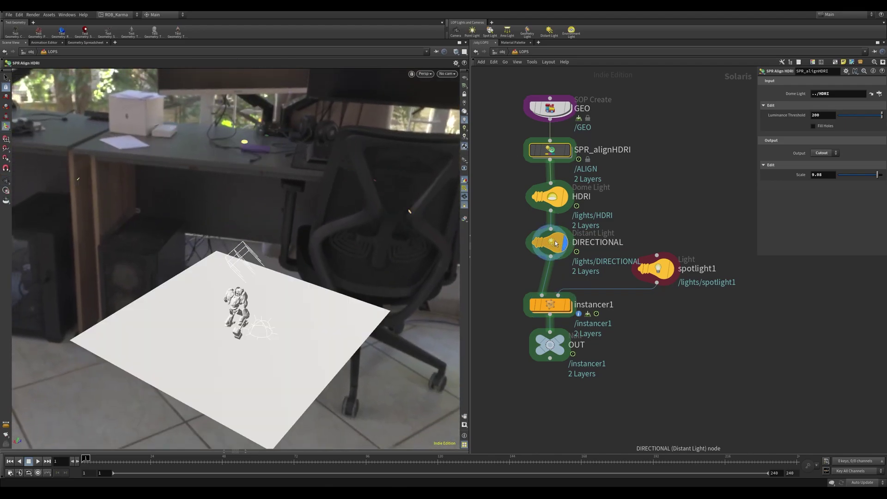
Set the output of SPR_alignHDRI to Align and display the scene at instancer1
click(553, 242)
alt+drag(245, 210, 278, 165)
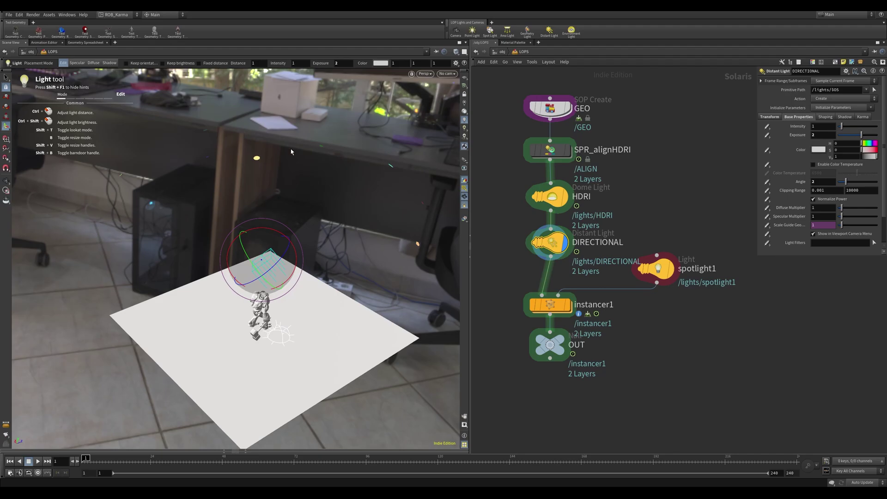
alt+drag(344, 178, 349, 169)
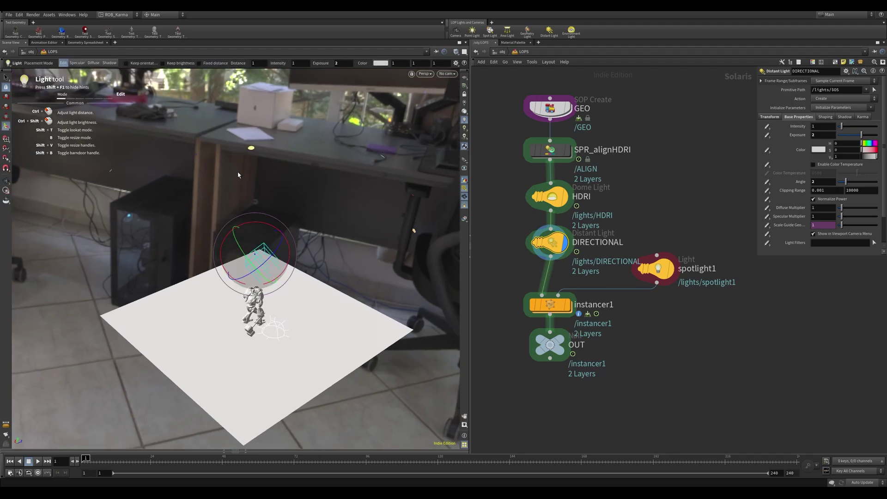
click(550, 150)
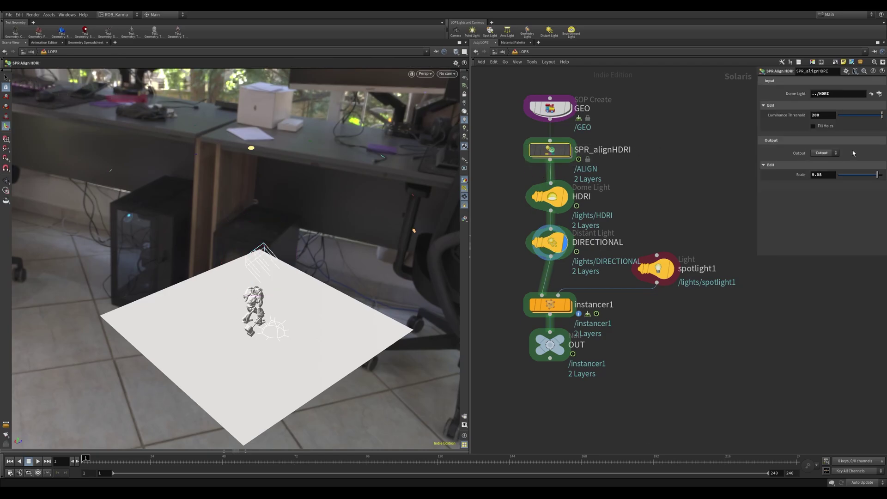
click(830, 154)
click(819, 160)
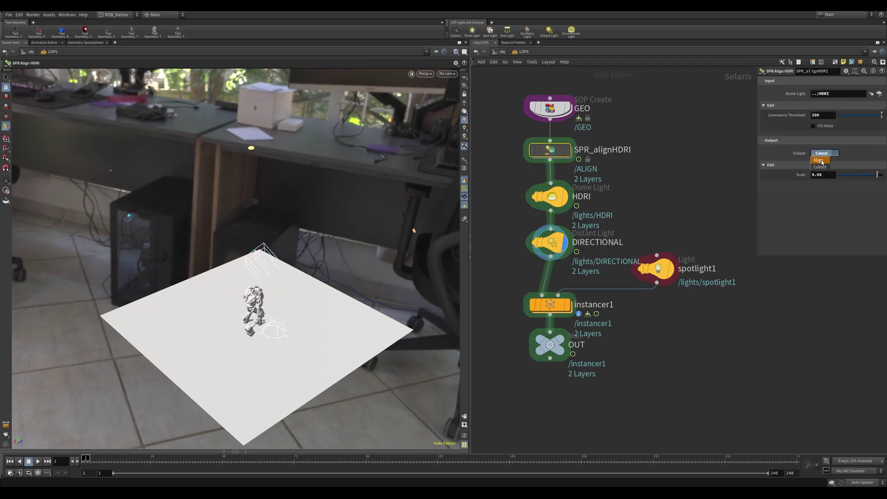
click(568, 306)
click(557, 307)
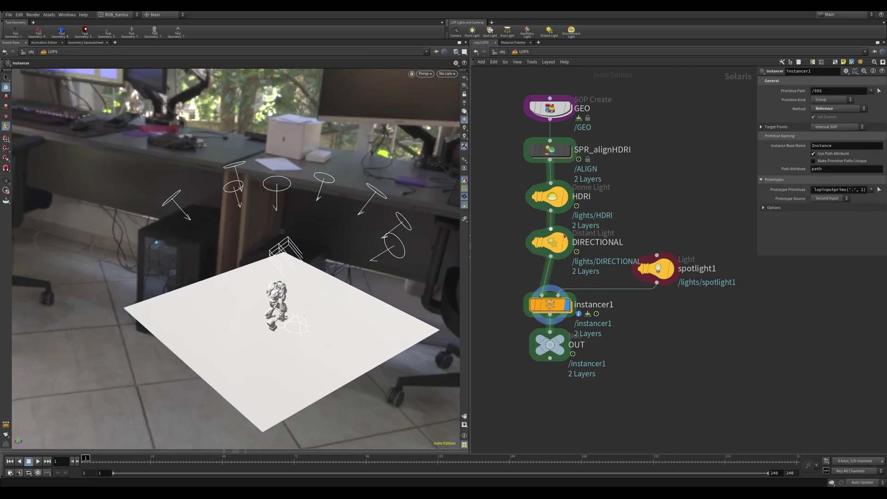
Bypass the DIRECTIONAL and HDRI nodes and render the viewport with Karma to isolate the instanced spotlights
click(534, 241)
click(535, 196)
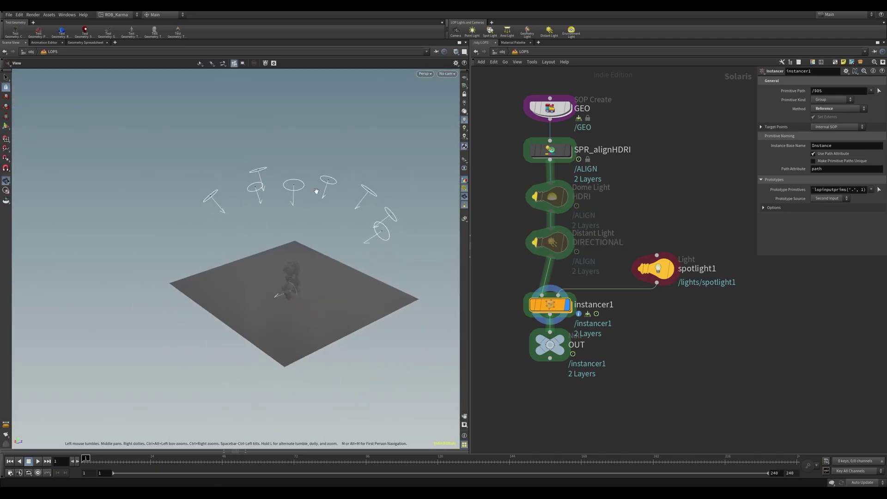
click(425, 74)
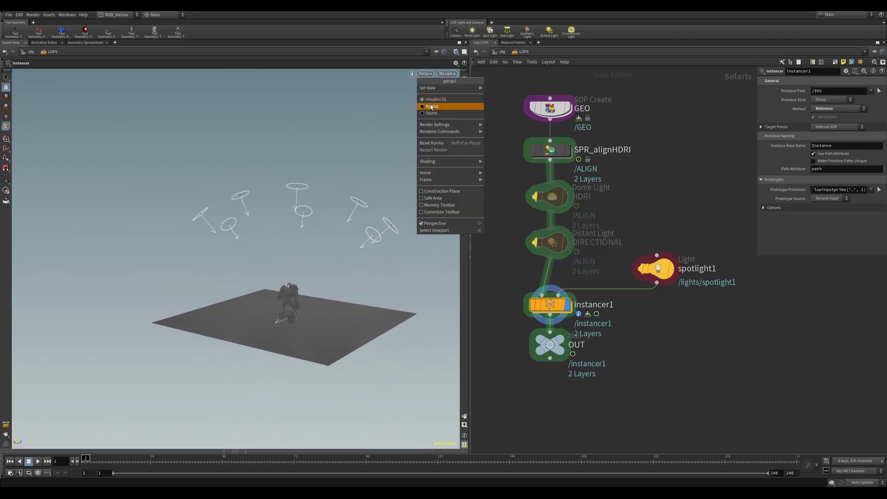
click(430, 102)
drag(342, 245, 345, 138)
Set the exposure of spotlight1 to 3 and check the instanced lighting on the robot
drag(657, 331, 694, 213)
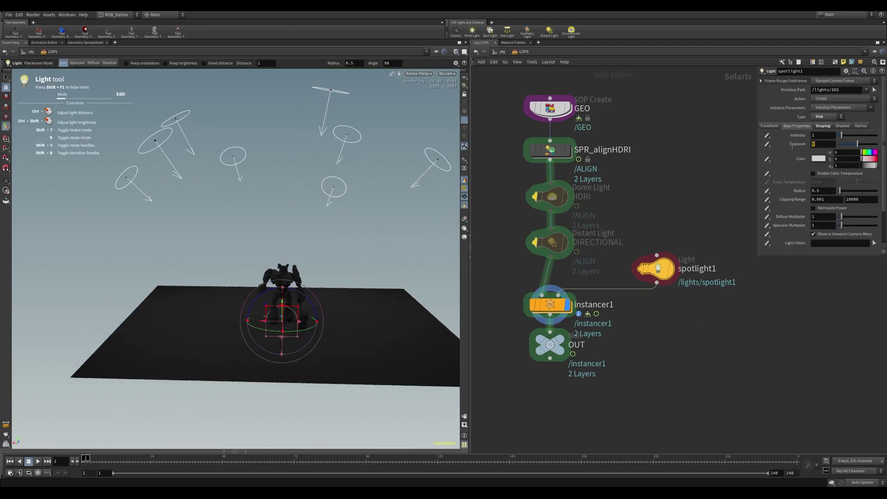
text(3)
key(Return)
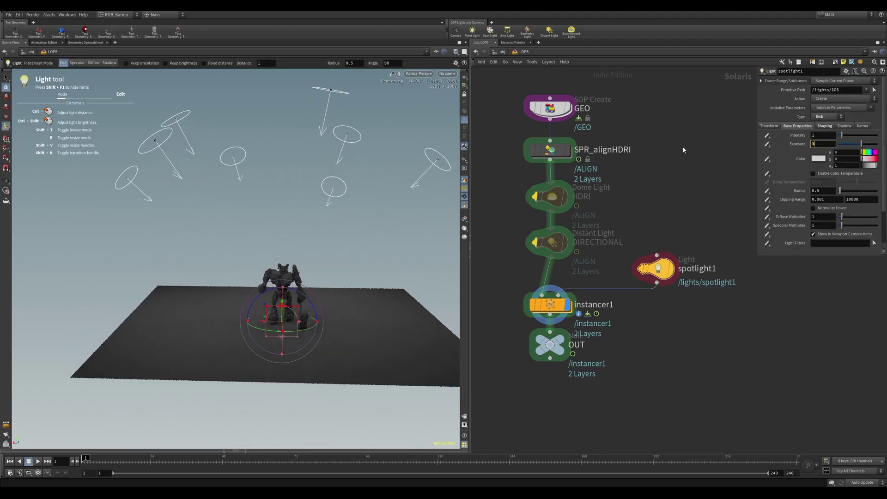
alt+drag(258, 208, 217, 147)
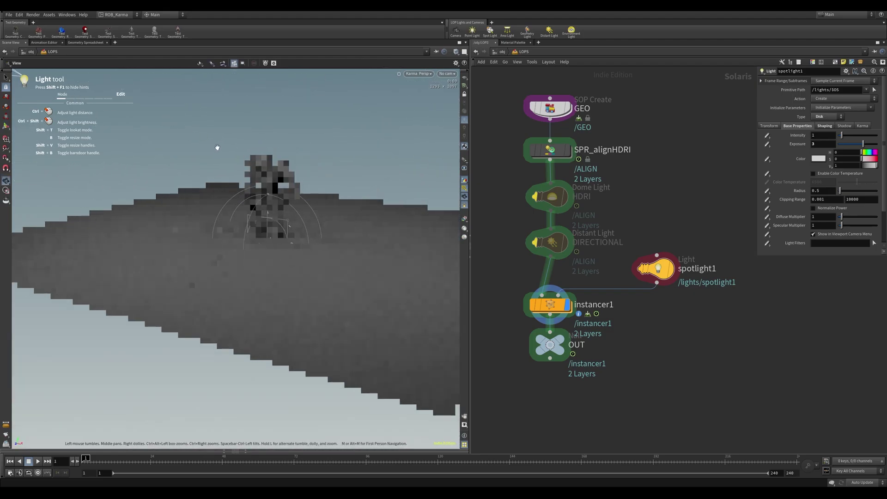
key(Return)
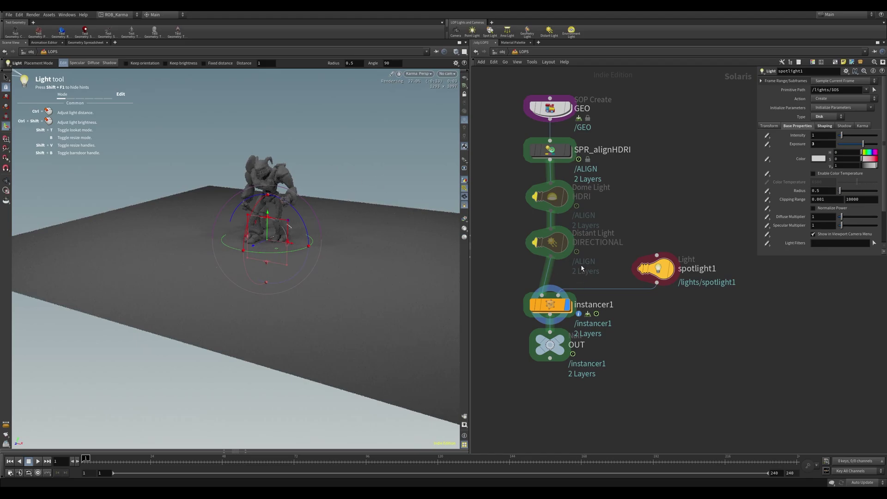
Reactivate the DIRECTIONAL and HDRI nodes and collapse both Edit sections in the parameters of SPR_alignHDRI
click(536, 242)
click(537, 197)
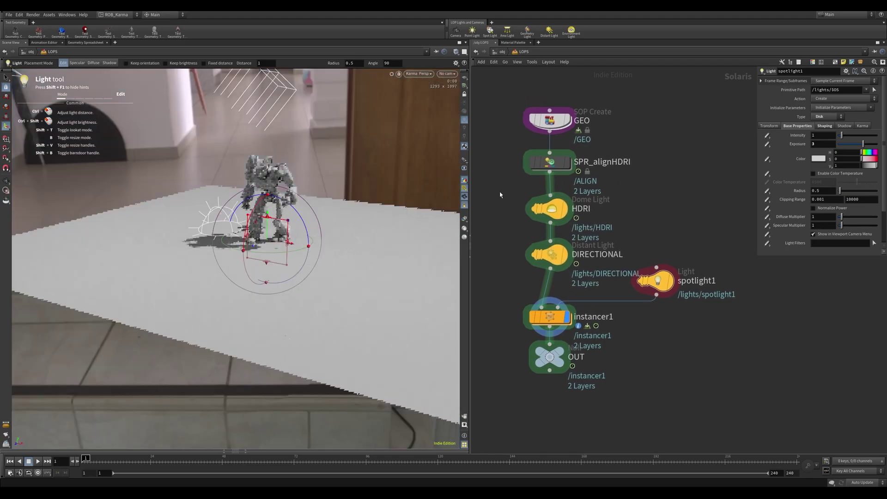
click(549, 162)
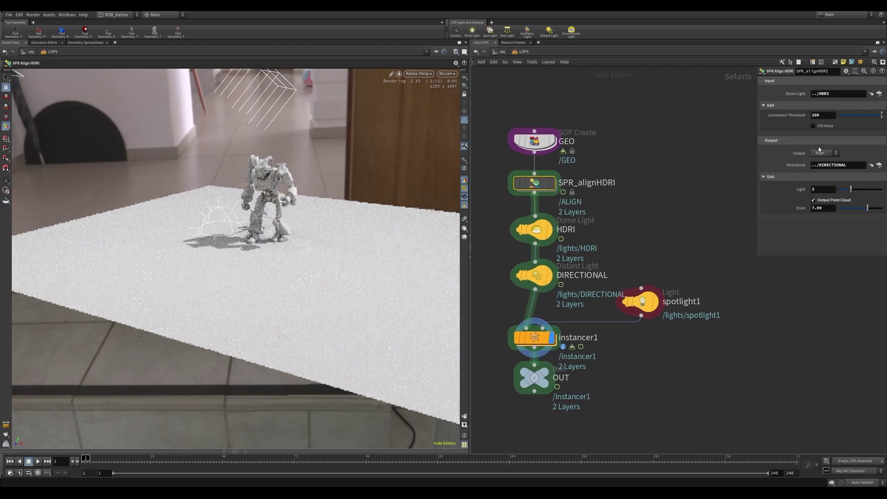
click(771, 178)
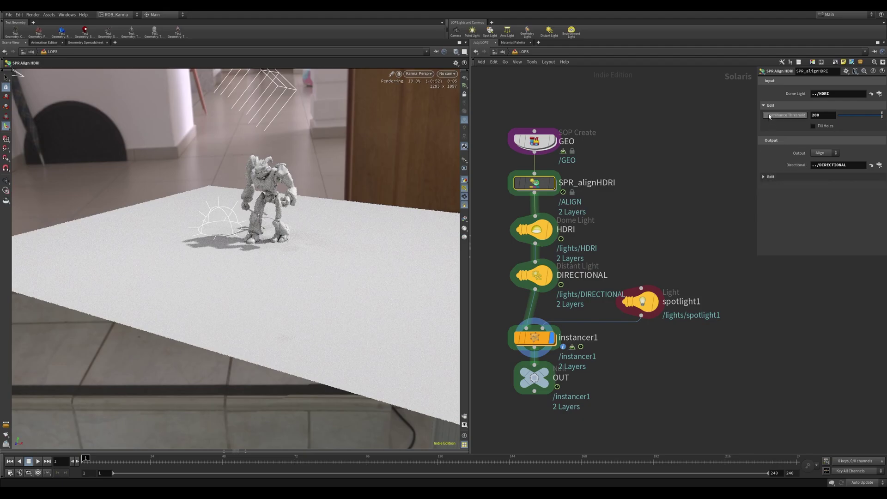
click(767, 105)
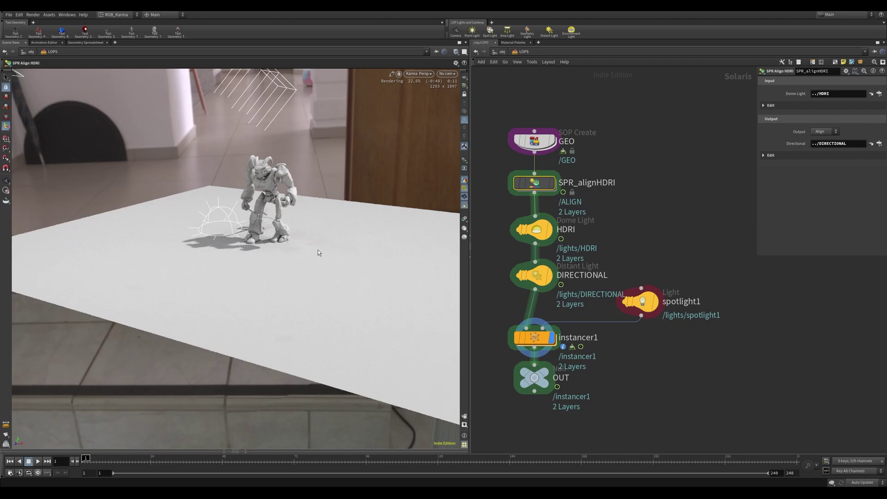
Examine the Karma render of the robot with the HDRI, directional light and instanced spotlights together
scroll(318, 203, down, 3)
alt+middle_drag(332, 174, 309, 208)
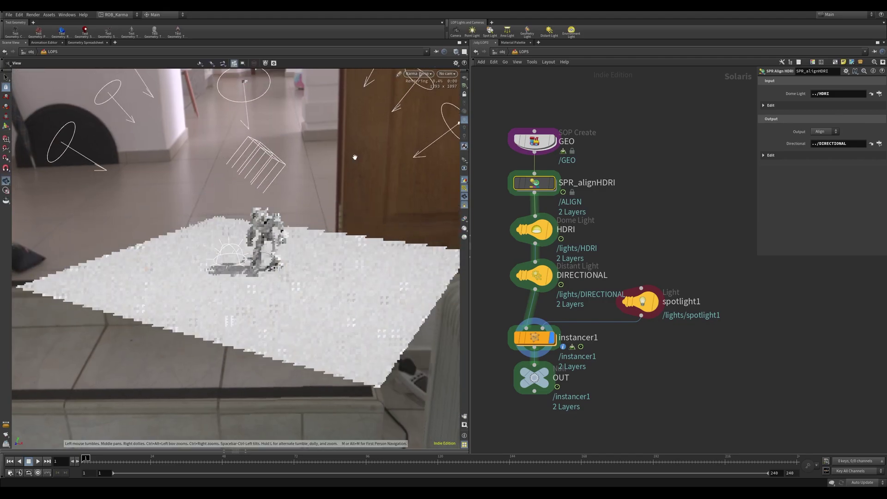
alt+middle_drag(355, 157, 340, 179)
key(Return)
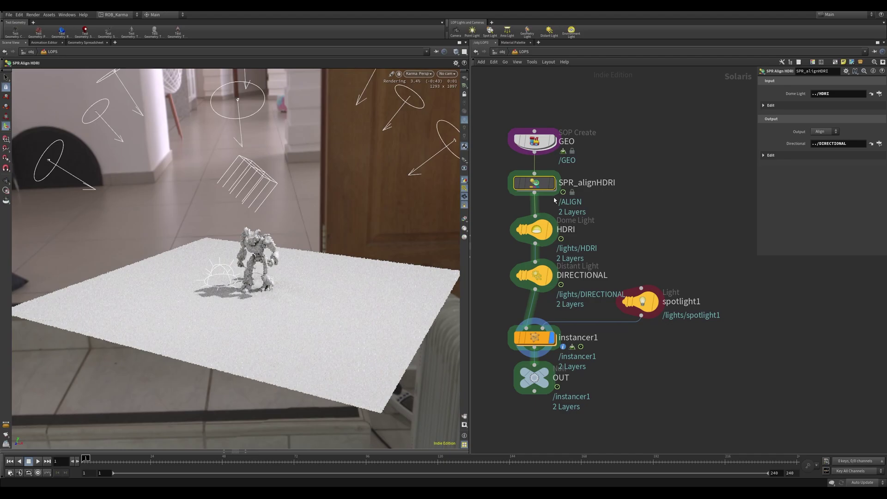